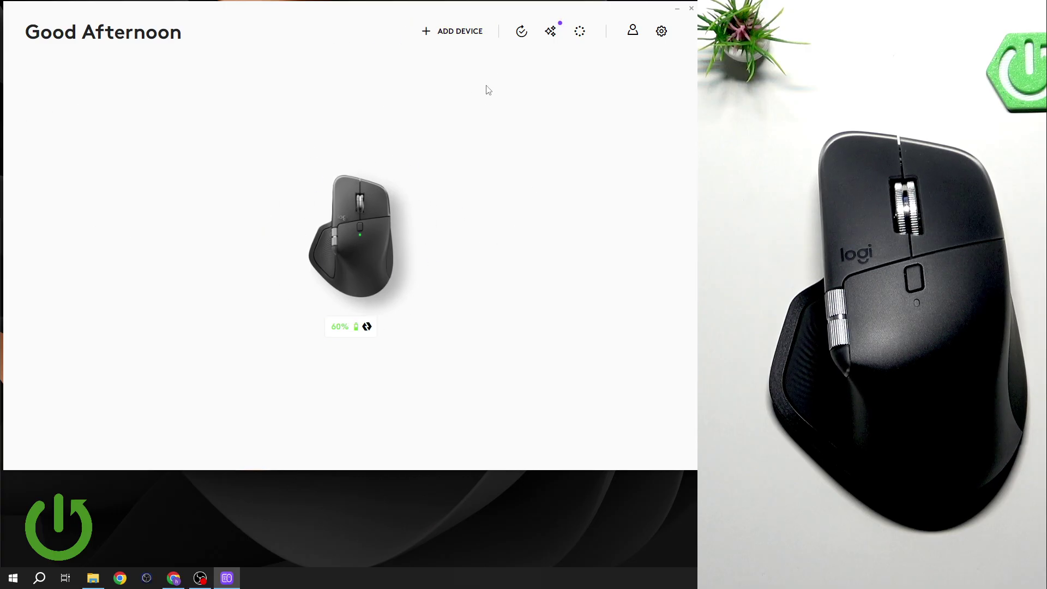
Open the MX Master 4 device settings to show its button assignments
{"action": "left_click", "coordinate": [358, 243]}
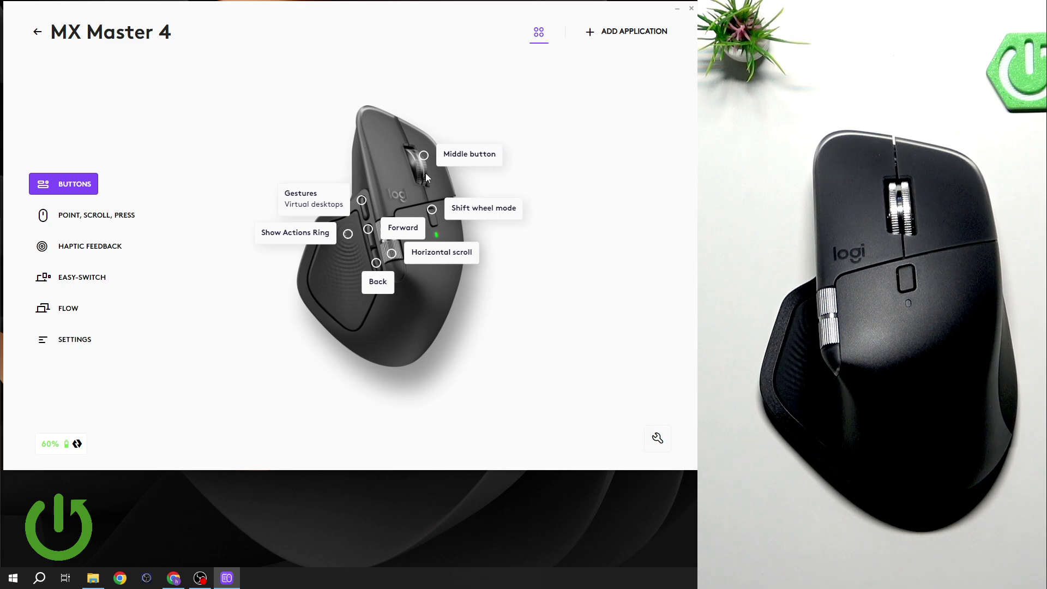
Assign the Windows + Shift + S snipping shortcut to the middle button
{"action": "left_click", "coordinate": [469, 155]}
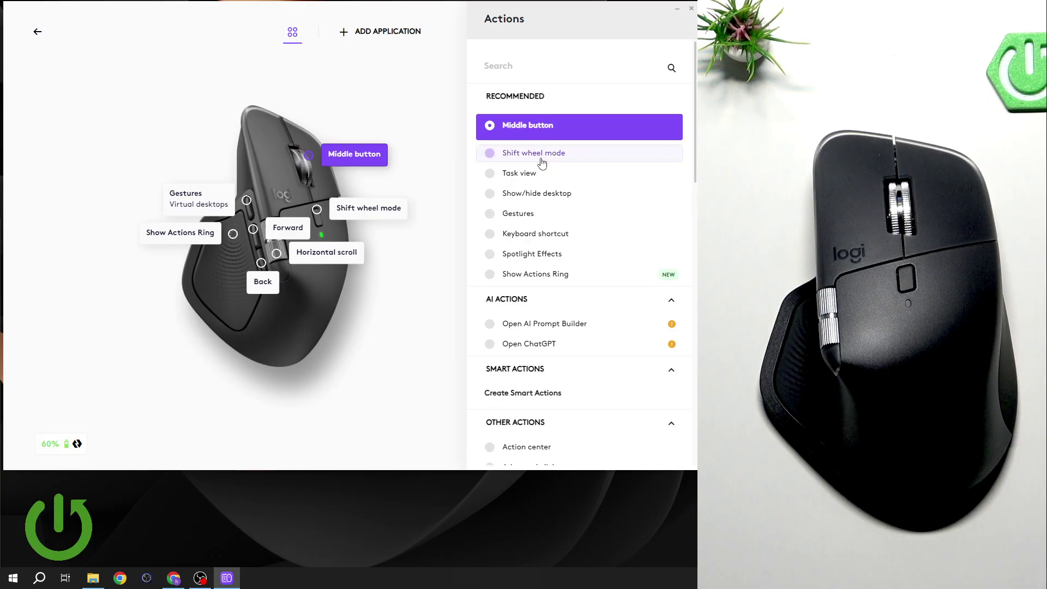
{"action": "left_click", "coordinate": [526, 237]}
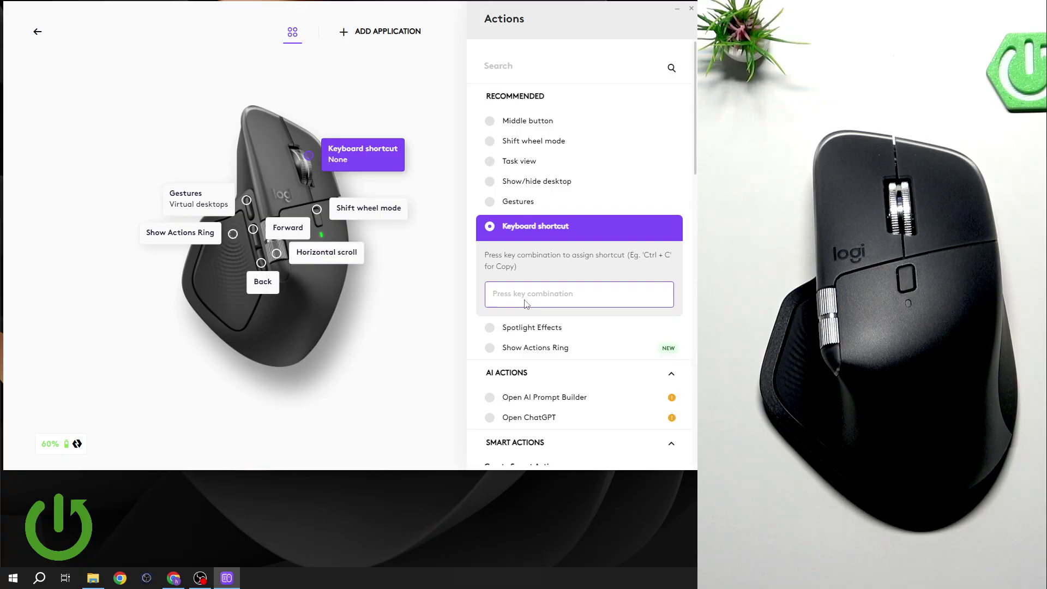
{"action": "key", "text": "super+shift+s"}
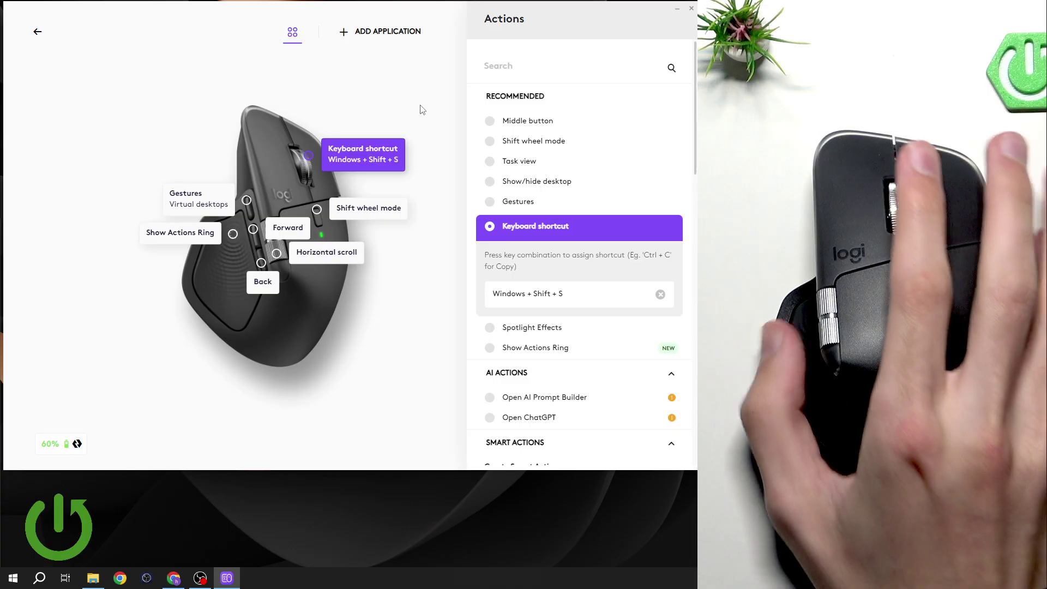
Test the shortcut button by bringing up screen snipping and capturing a screen area
{"action": "left_click", "coordinate": [397, 131]}
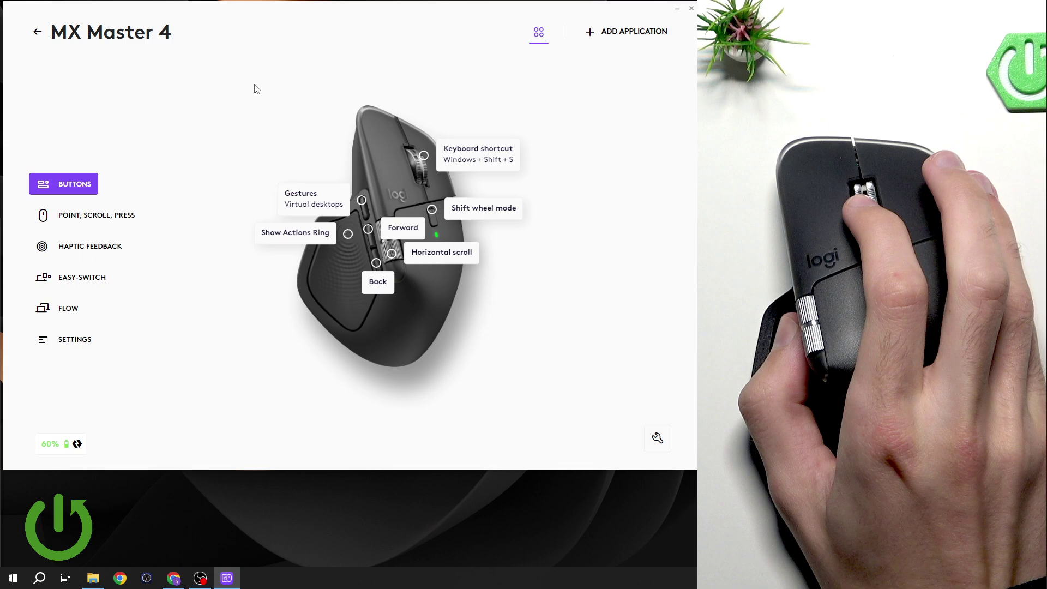
{"action": "key", "text": "super+shift+s"}
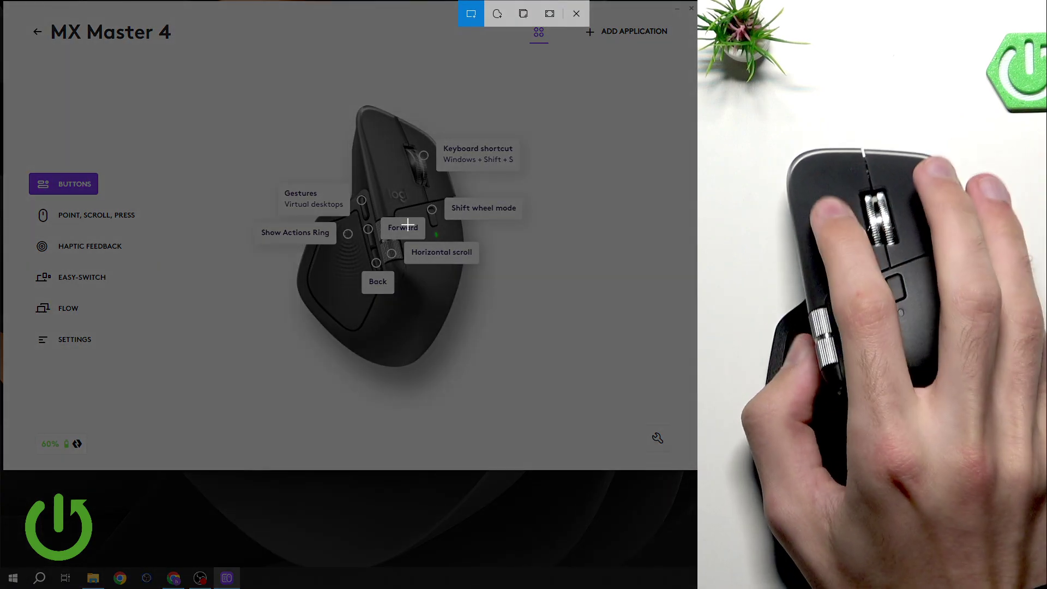
{"action": "key", "text": "Escape"}
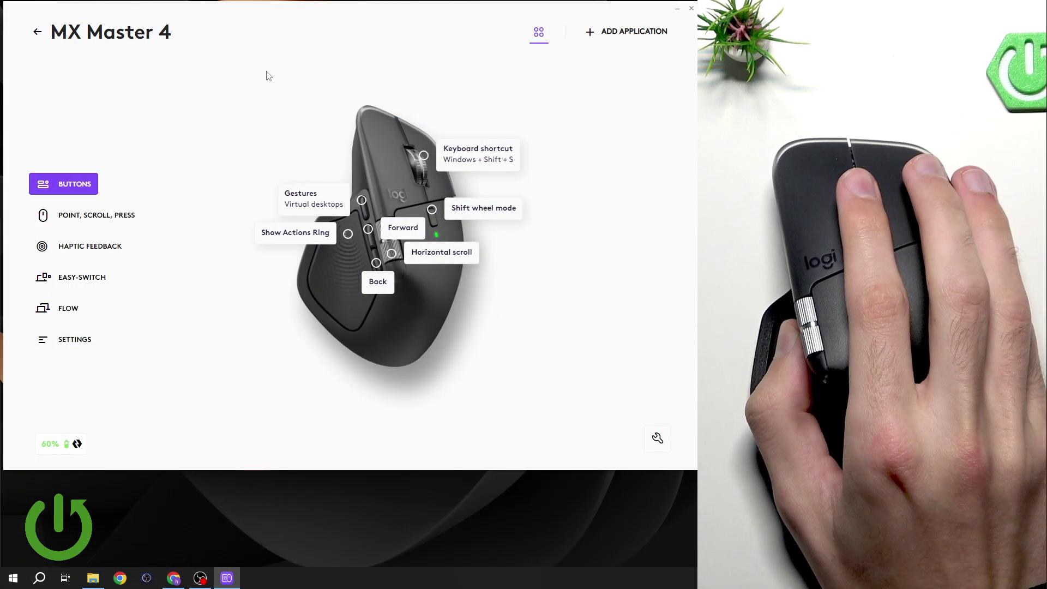
{"action": "key", "text": "super+shift+s"}
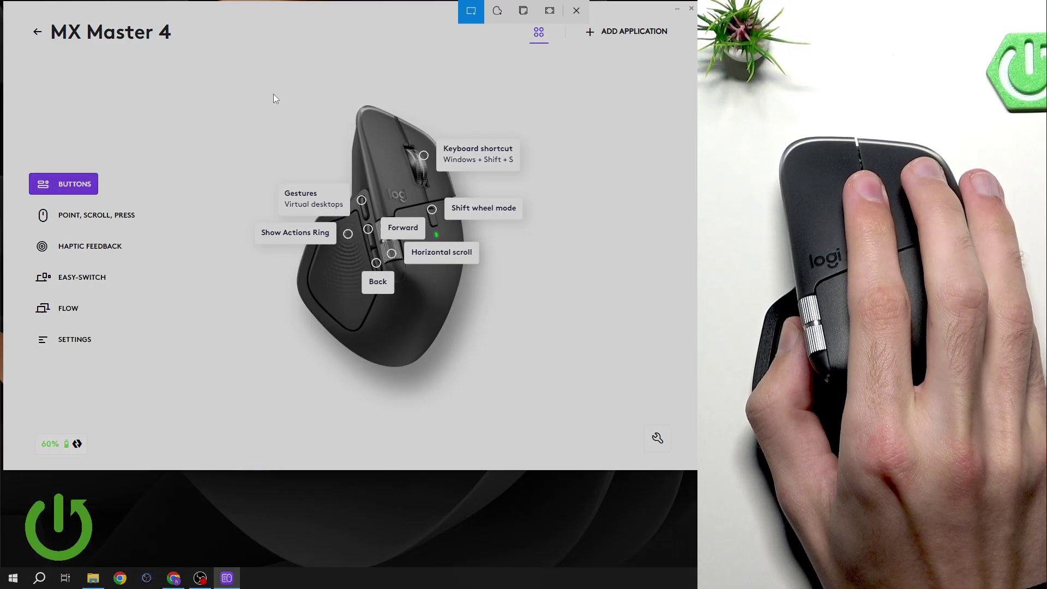
{"action": "left_click_drag", "start_coordinate": [175, 95], "coordinate": [678, 392]}
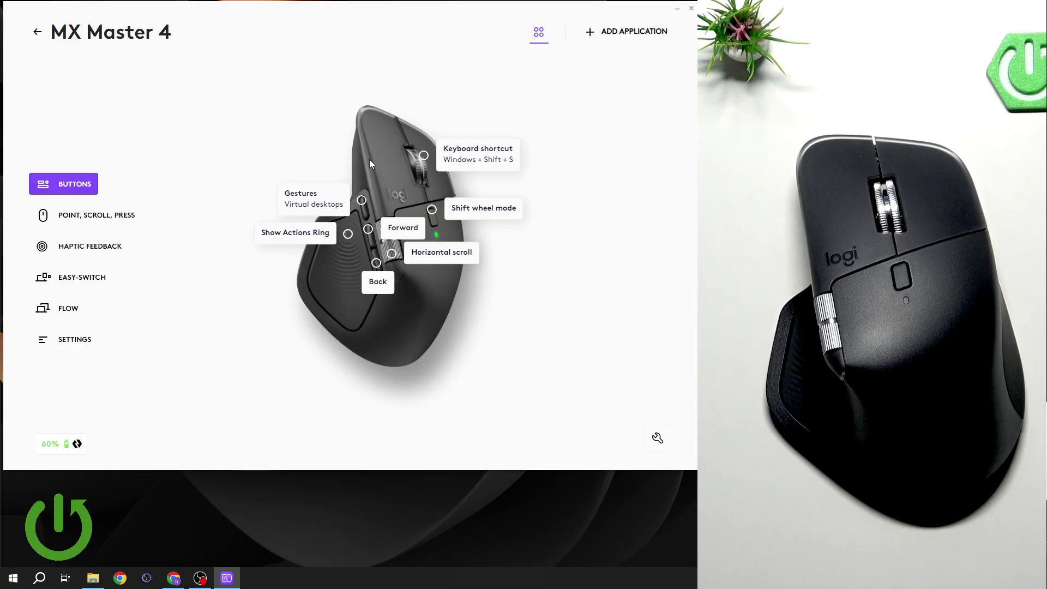
Restore the shortcut button's action to Middle button
{"action": "left_click", "coordinate": [488, 163]}
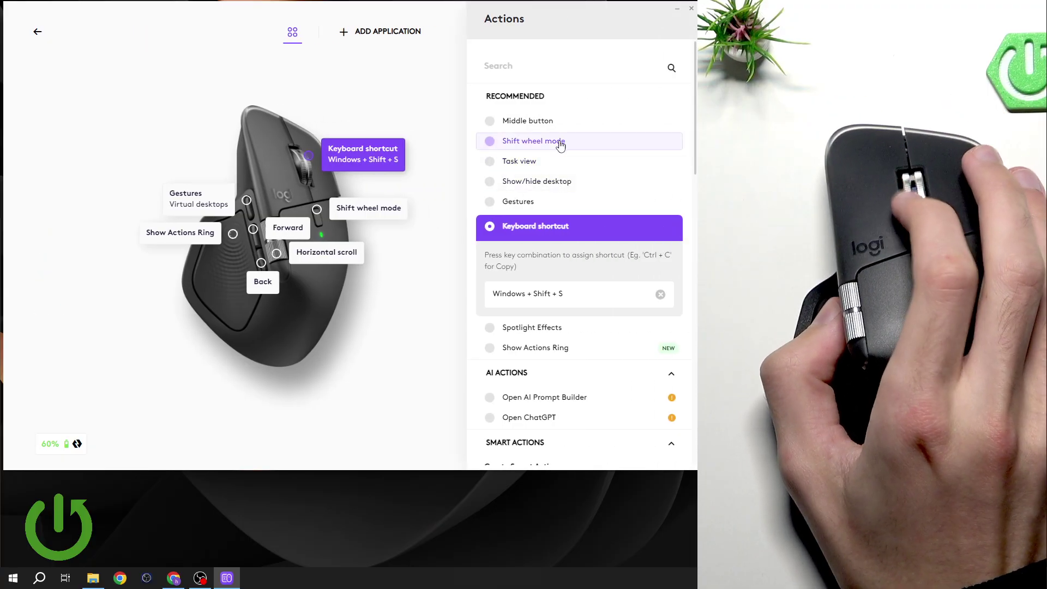
{"action": "left_click", "coordinate": [526, 120]}
{"action": "left_click", "coordinate": [383, 90]}
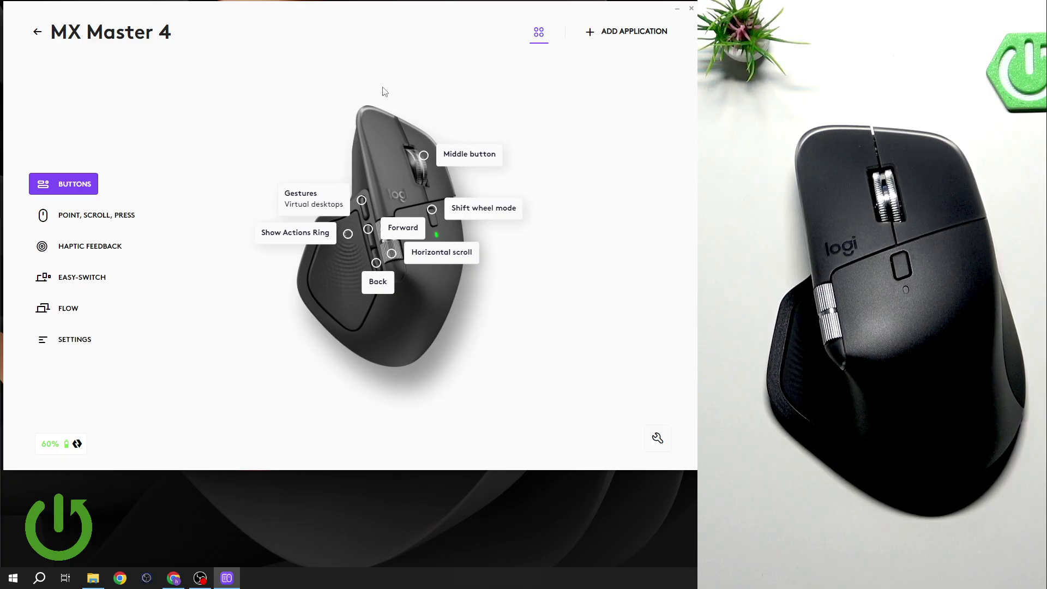
Browse the Shift wheel mode button's action list down to Other Actions like Calculator
{"action": "left_click", "coordinate": [509, 218]}
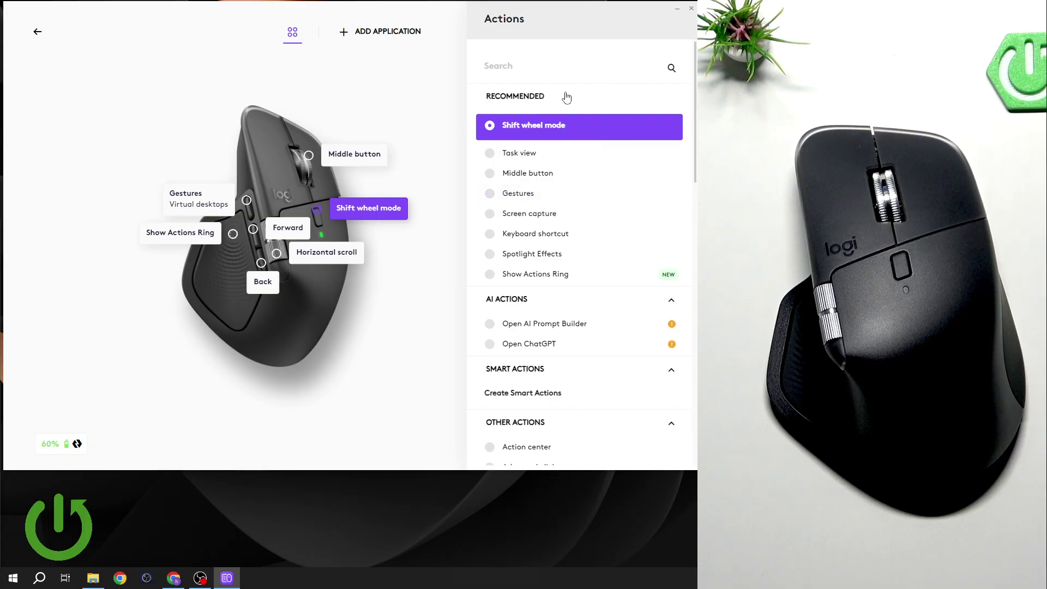
{"action": "scroll", "coordinate": [561, 144], "scroll_direction": "down", "scroll_amount": 1}
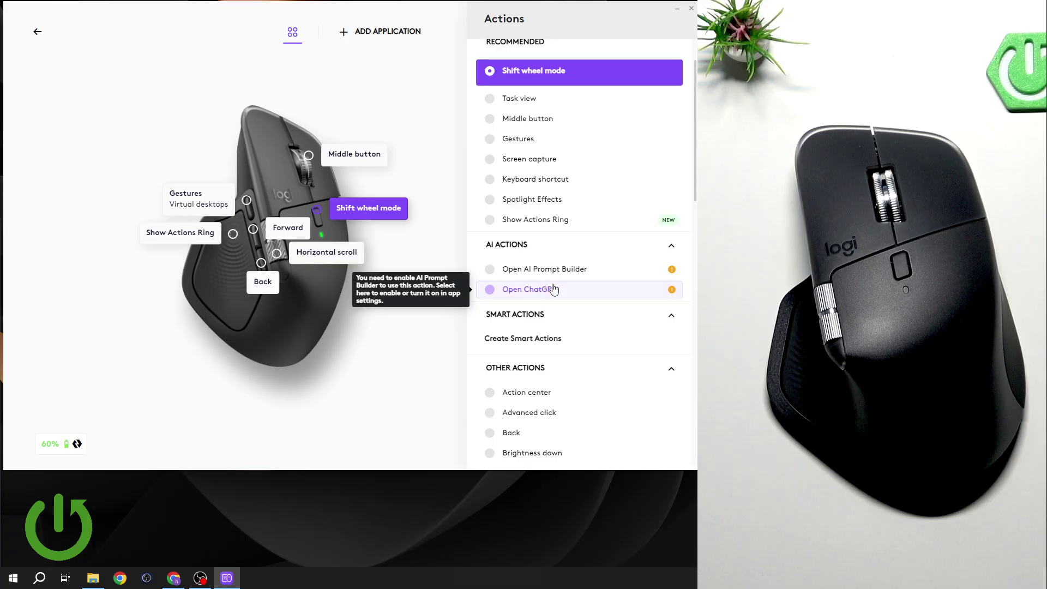
{"action": "scroll", "coordinate": [561, 289], "scroll_direction": "down", "scroll_amount": 2}
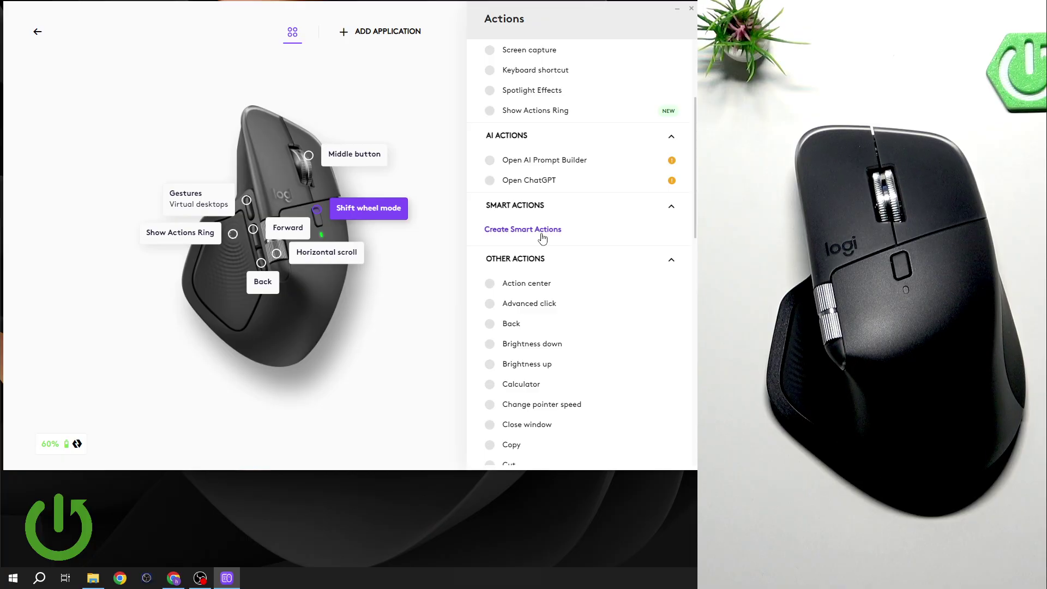
{"action": "scroll", "coordinate": [541, 238], "scroll_direction": "down", "scroll_amount": 11}
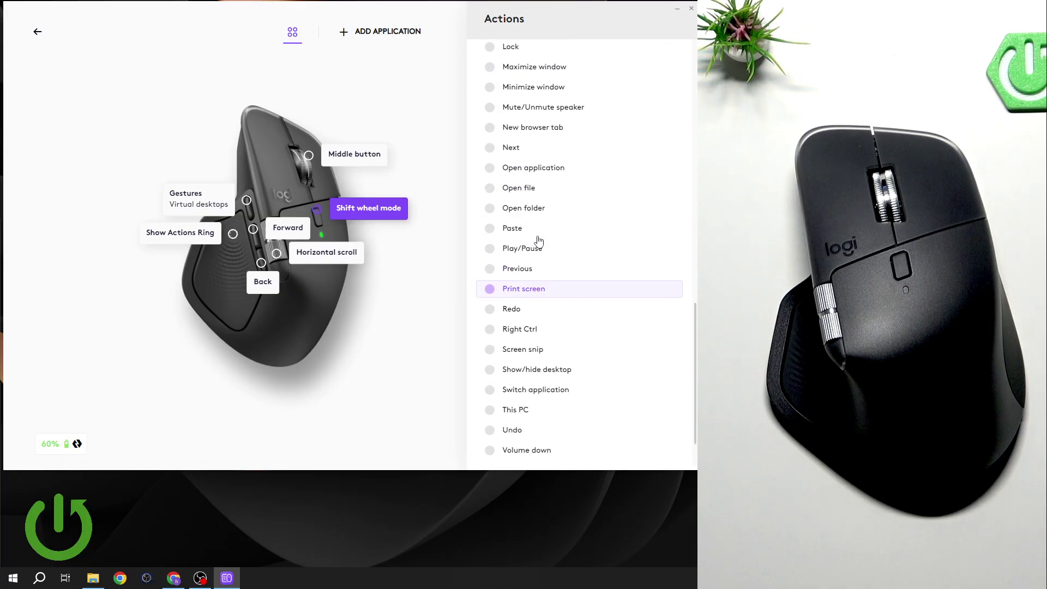
{"action": "scroll", "coordinate": [542, 235], "scroll_direction": "up", "scroll_amount": 15}
{"action": "scroll", "coordinate": [567, 133], "scroll_direction": "down", "scroll_amount": 3}
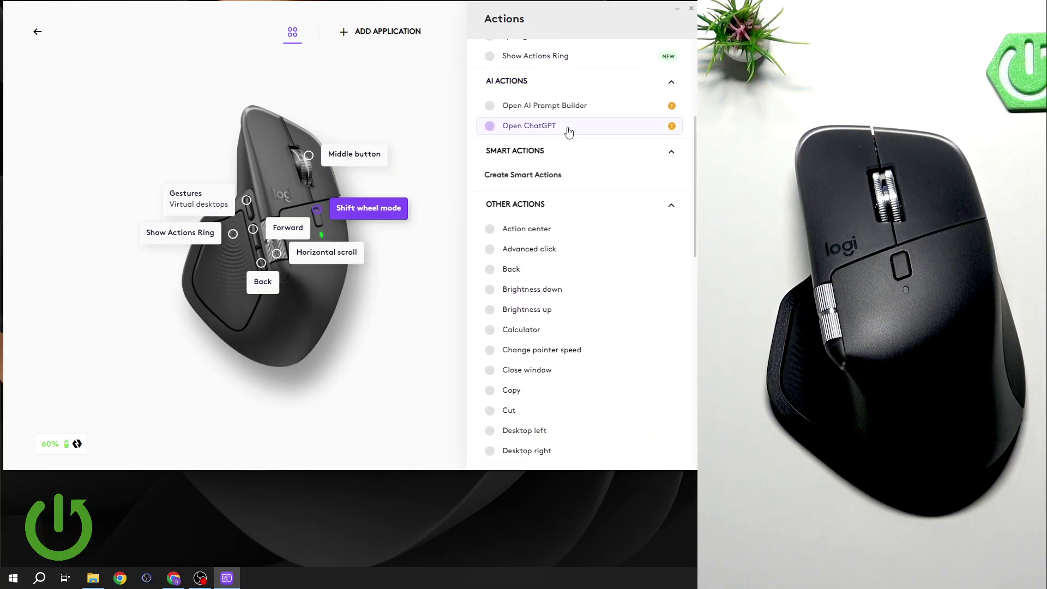
{"action": "scroll", "coordinate": [567, 182], "scroll_direction": "down", "scroll_amount": 1}
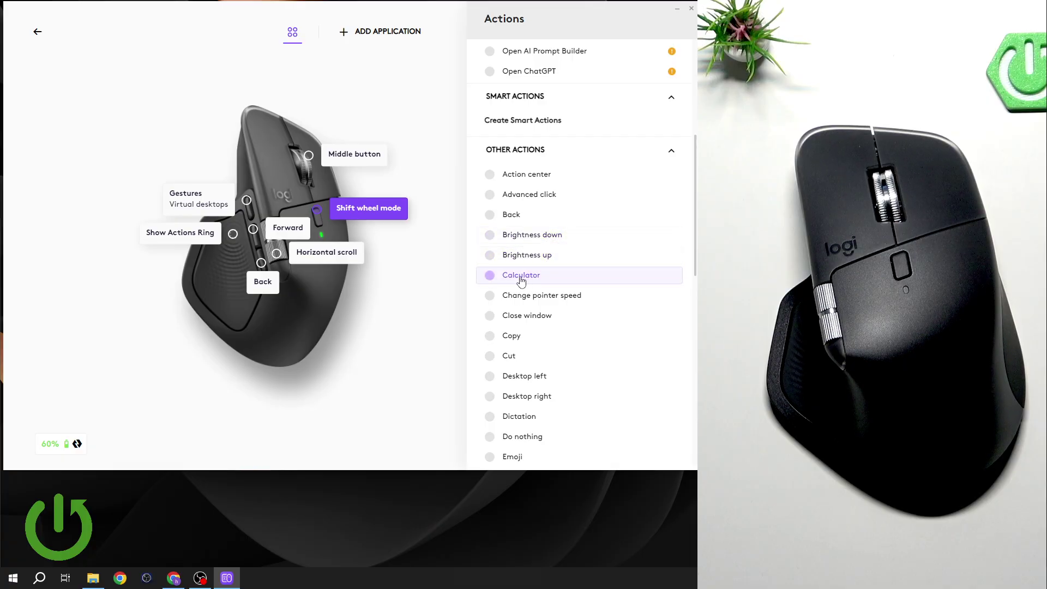
Map the former Shift wheel mode button to Calculator and confirm it launches Calculator
{"action": "left_click", "coordinate": [499, 275]}
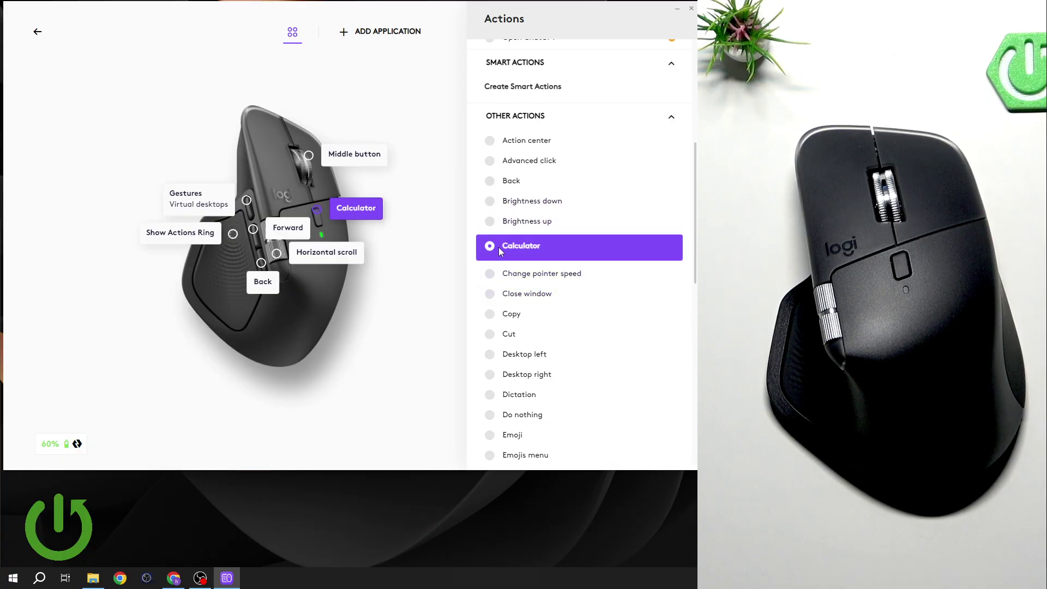
{"action": "left_click", "coordinate": [449, 319]}
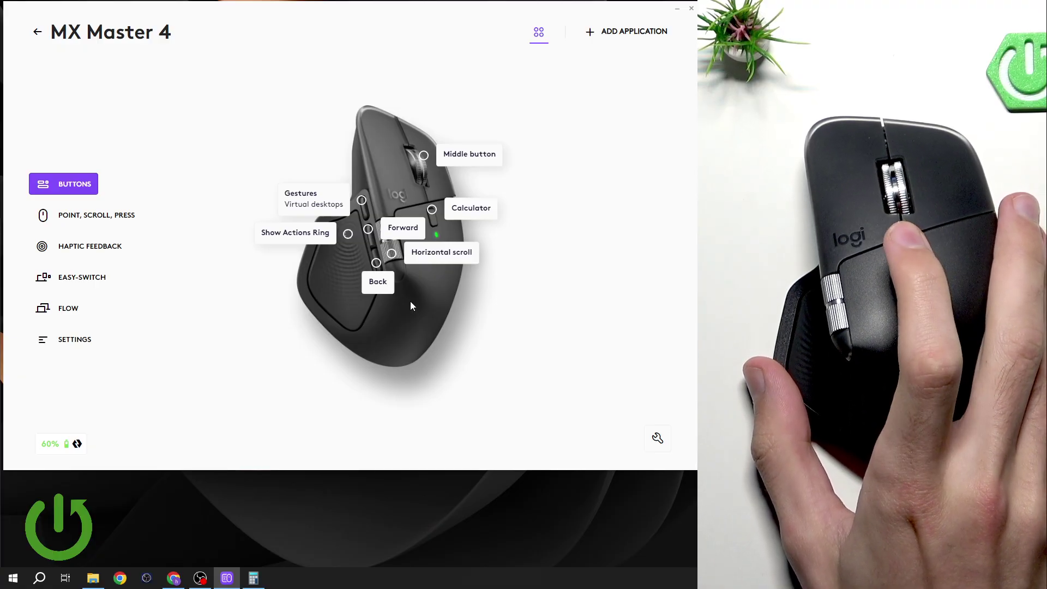
{"action": "key", "text": "XF86Calculator"}
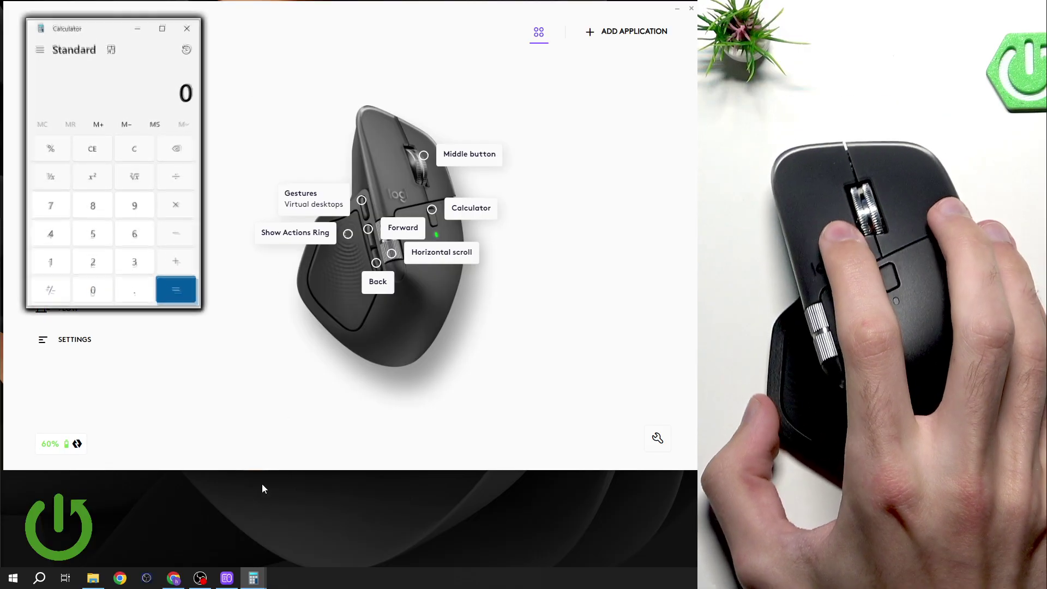
{"action": "mouse_move", "coordinate": [253, 577]}
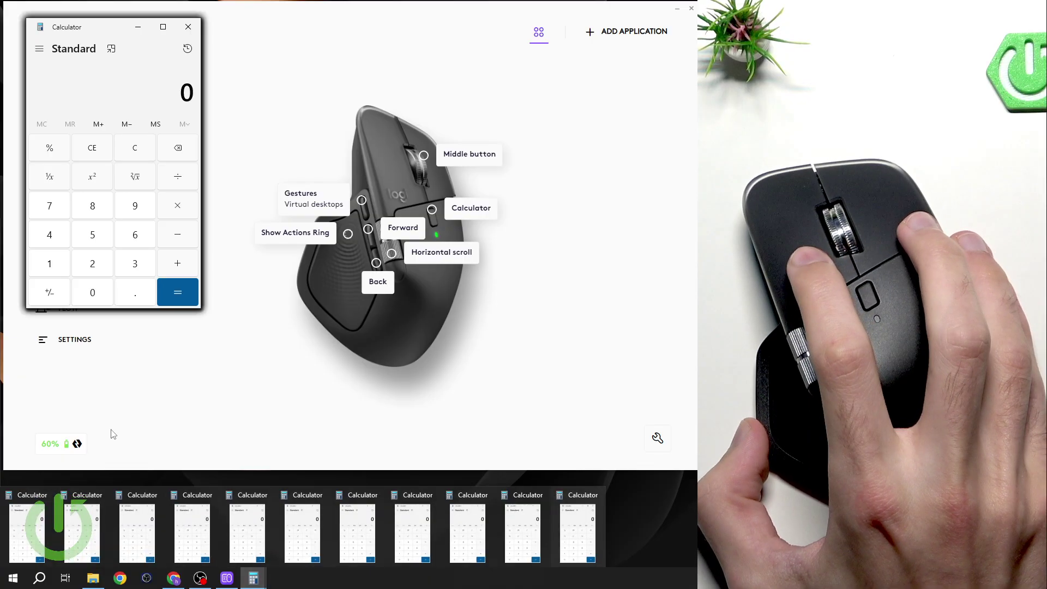
{"action": "left_click", "coordinate": [183, 34]}
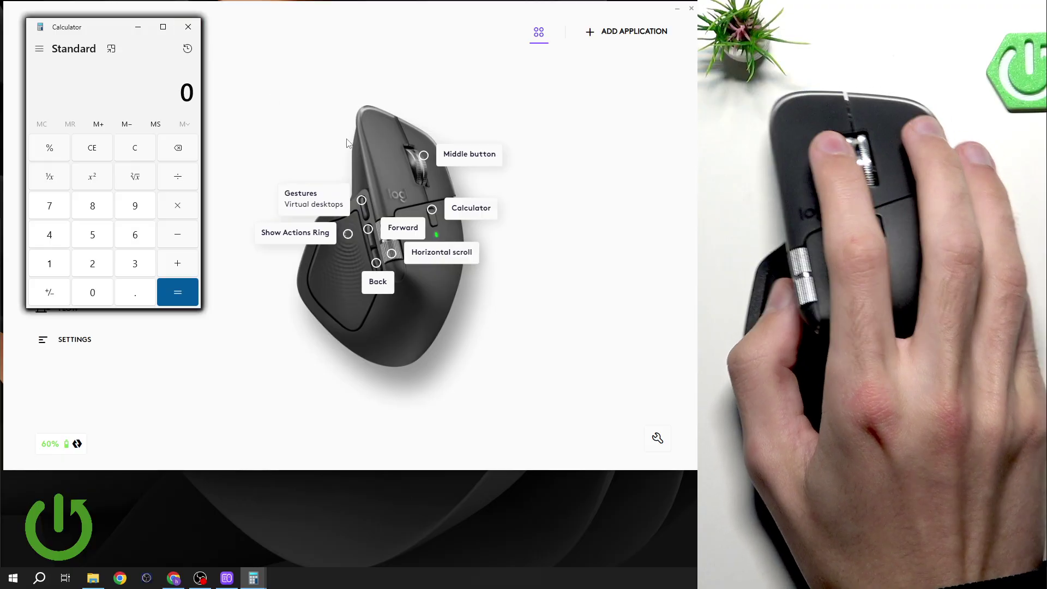
Bring Logi Options+ forward and view the middle button and horizontal scroll action choices
{"action": "left_click", "coordinate": [338, 135]}
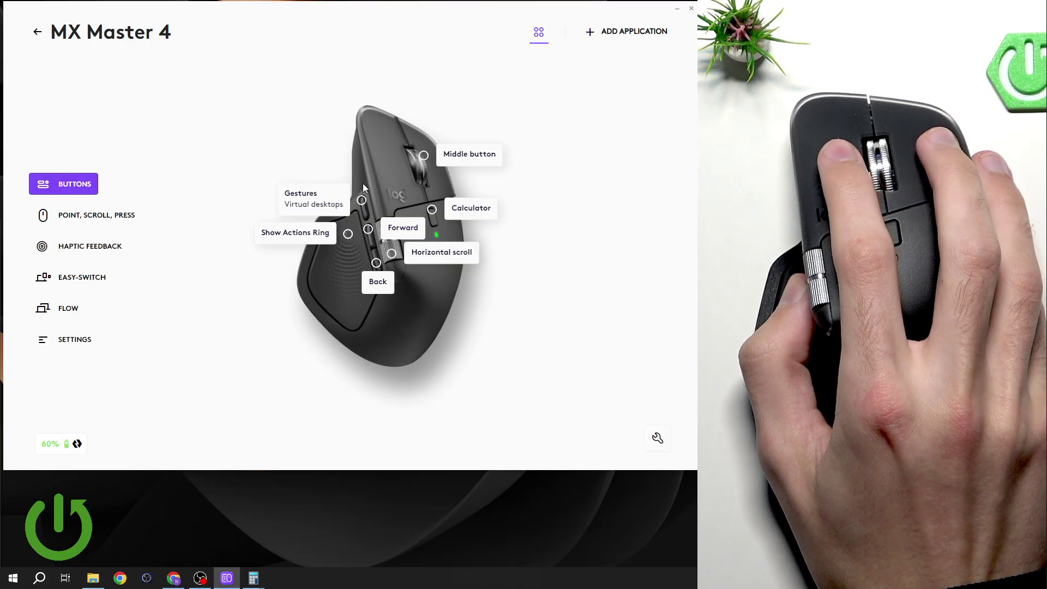
{"action": "left_click", "coordinate": [457, 156]}
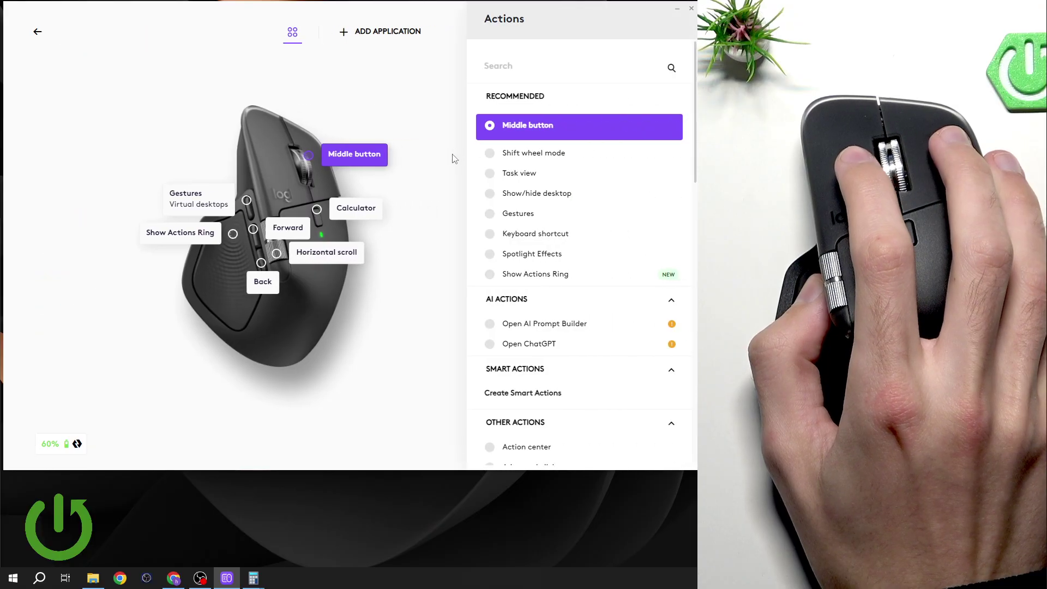
{"action": "left_click", "coordinate": [332, 255]}
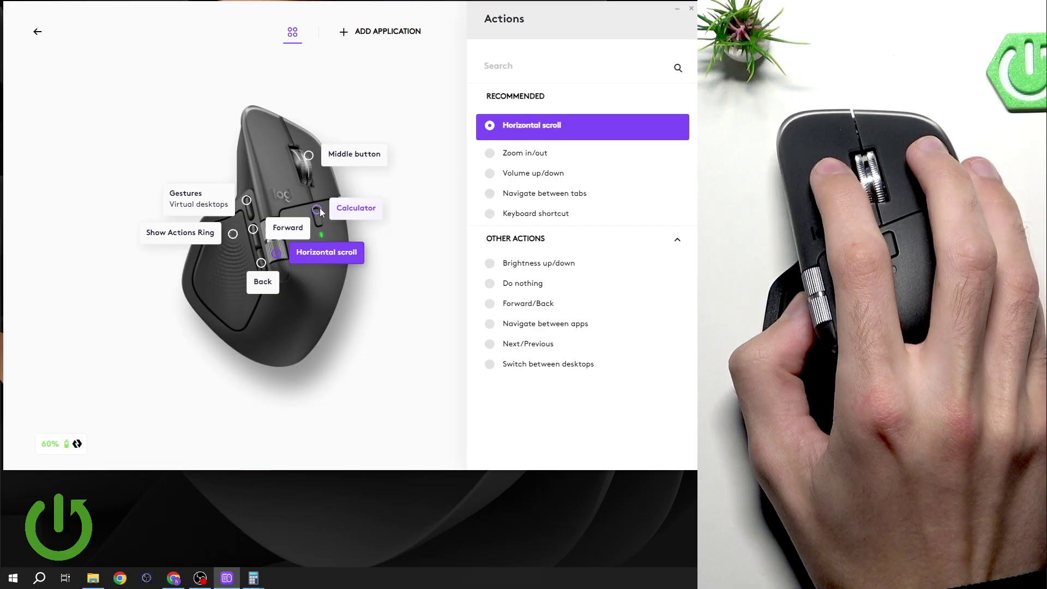
Scroll through the Calculator button's action list, keeping Calculator assigned, and close it
{"action": "left_click", "coordinate": [318, 210]}
{"action": "scroll", "coordinate": [605, 218], "scroll_direction": "down", "scroll_amount": 1}
{"action": "scroll", "coordinate": [561, 185], "scroll_direction": "down", "scroll_amount": 4}
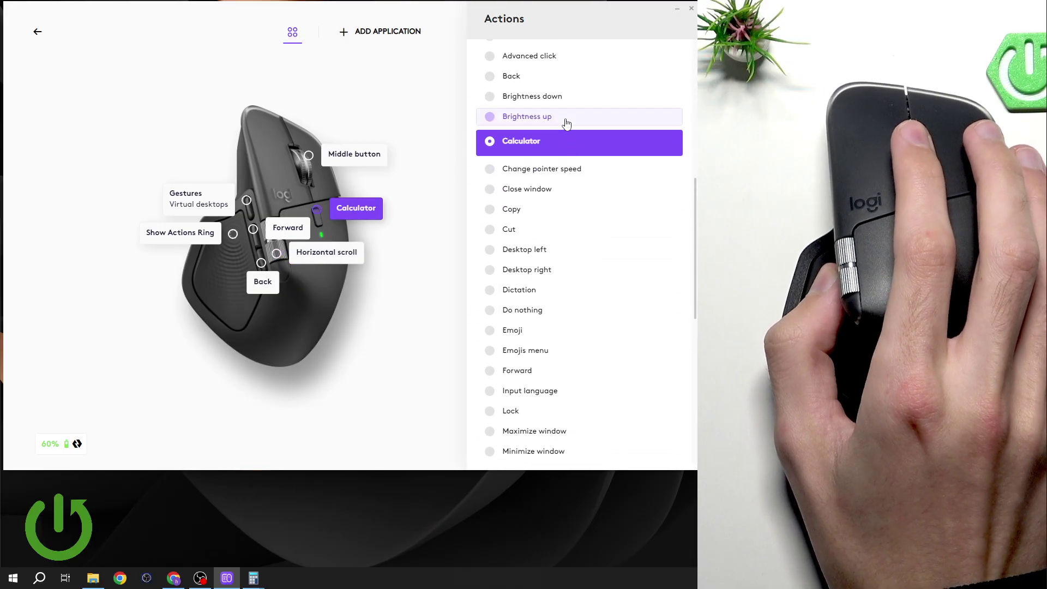
{"action": "scroll", "coordinate": [564, 123], "scroll_direction": "down", "scroll_amount": 3}
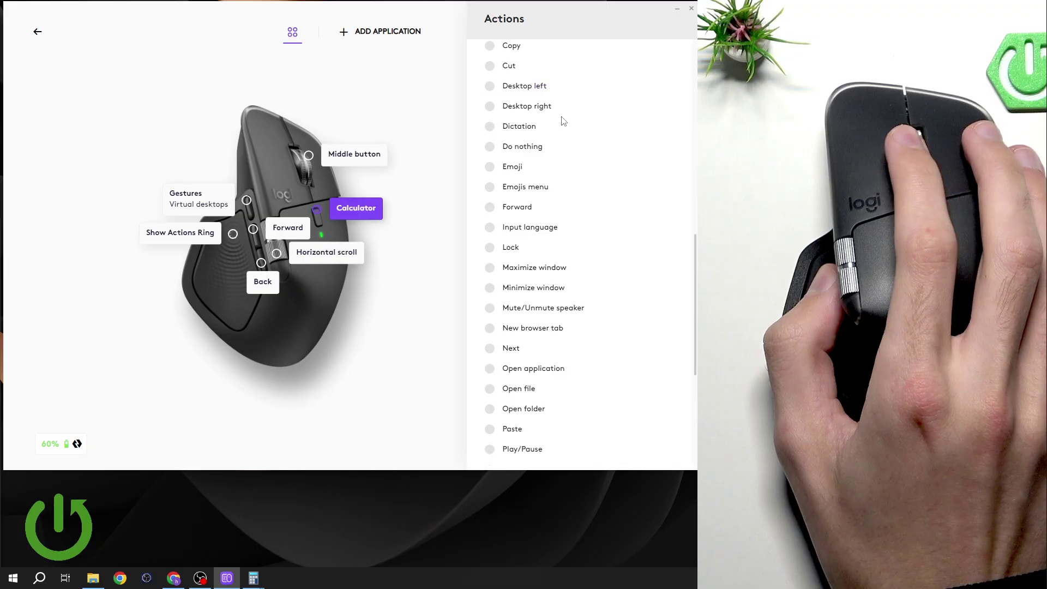
{"action": "scroll", "coordinate": [561, 122], "scroll_direction": "down", "scroll_amount": 3}
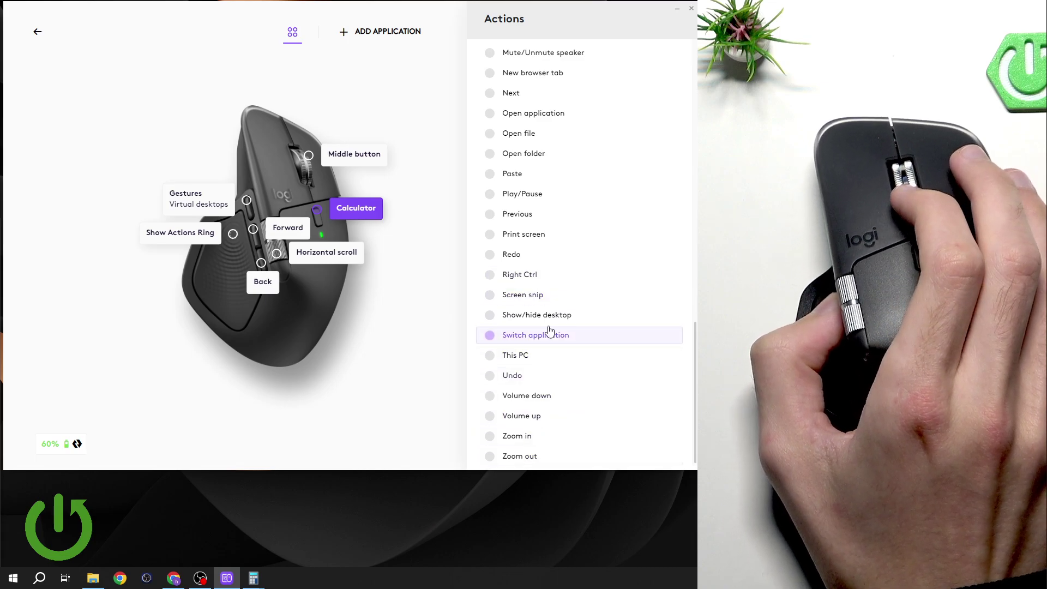
{"action": "scroll", "coordinate": [546, 330], "scroll_direction": "up", "scroll_amount": 3}
{"action": "scroll", "coordinate": [550, 316], "scroll_direction": "up", "scroll_amount": 2}
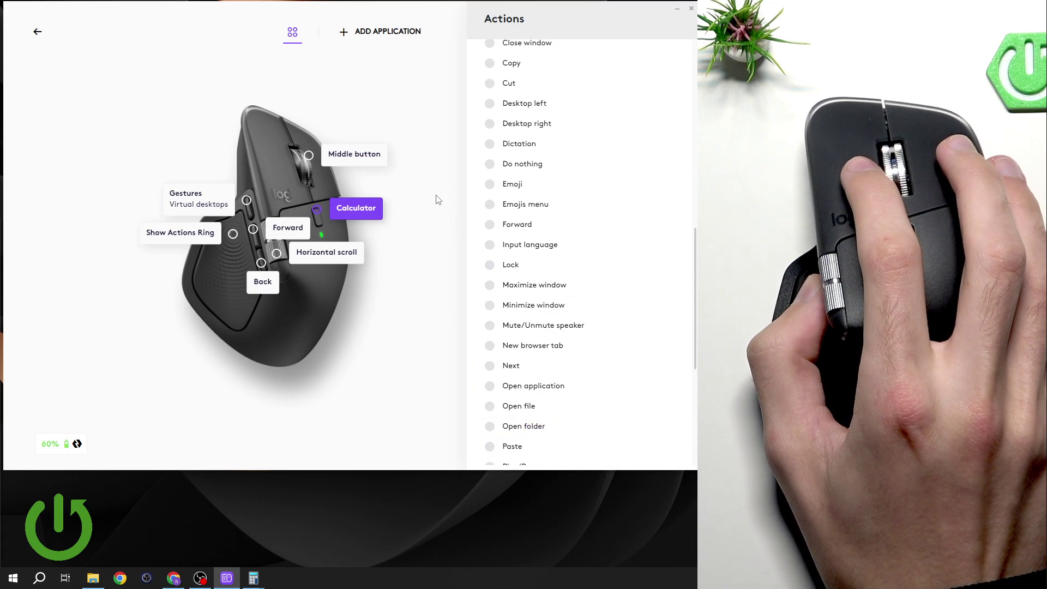
{"action": "left_click", "coordinate": [437, 201]}
{"action": "mouse_move", "coordinate": [253, 578]}
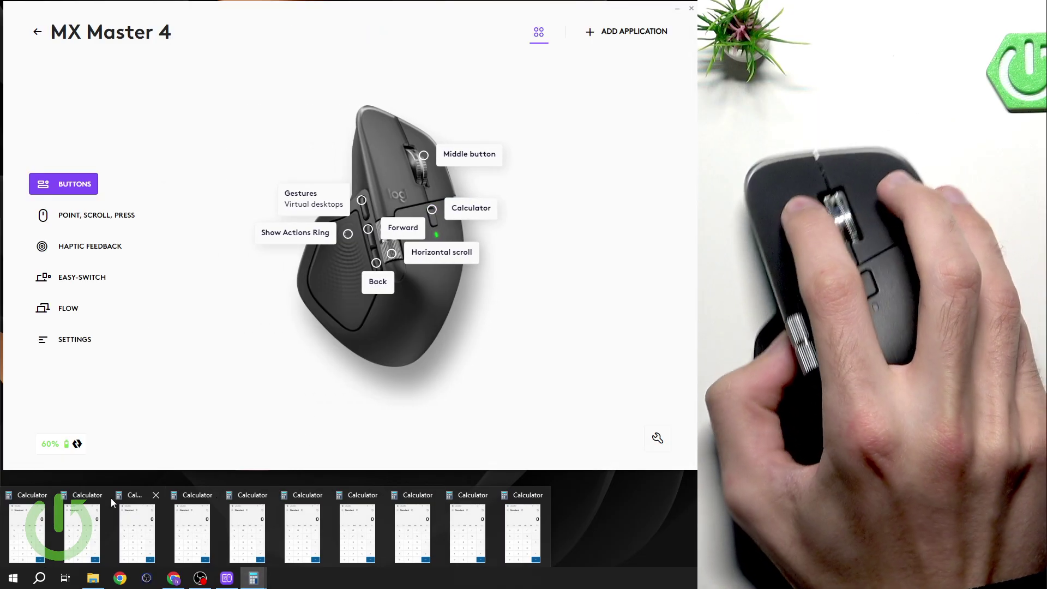
Close the test Calculator windows and reopen the Calculator button's action list
{"action": "left_click", "coordinate": [676, 9]}
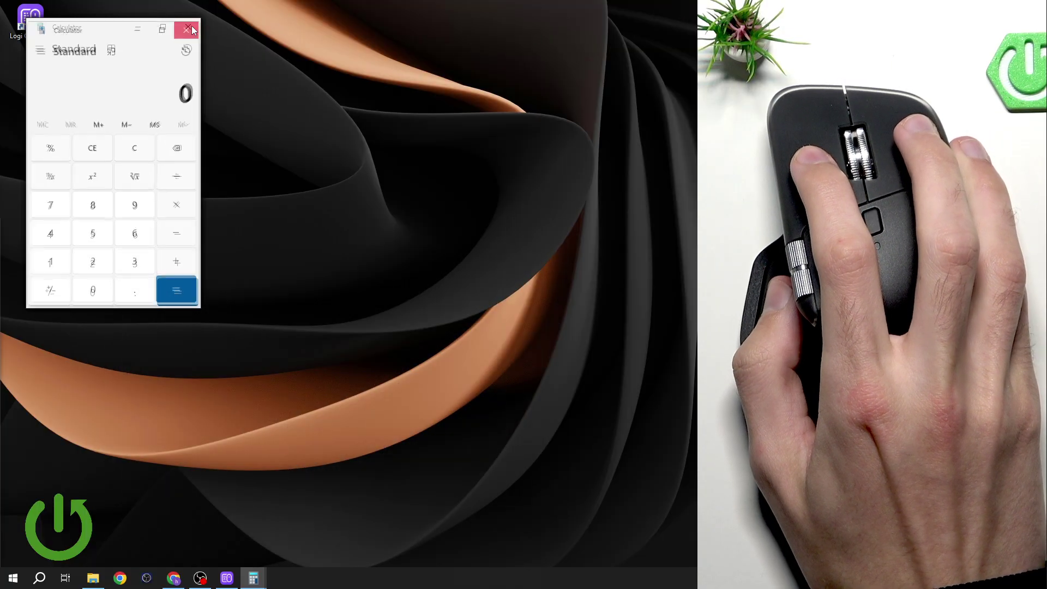
{"action": "left_click", "coordinate": [192, 27]}
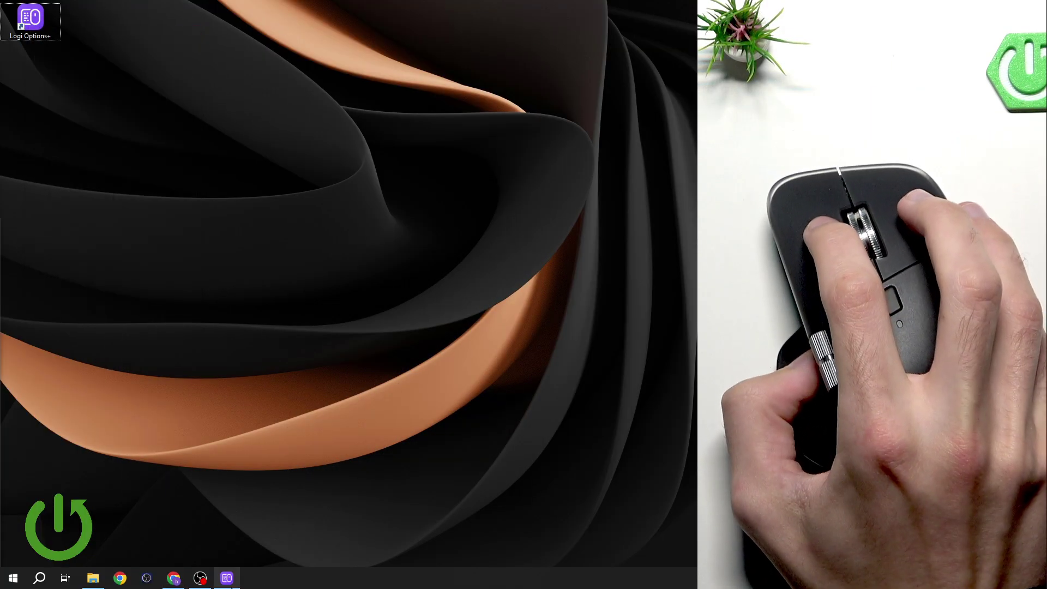
{"action": "left_click", "coordinate": [231, 578]}
{"action": "left_click", "coordinate": [471, 207]}
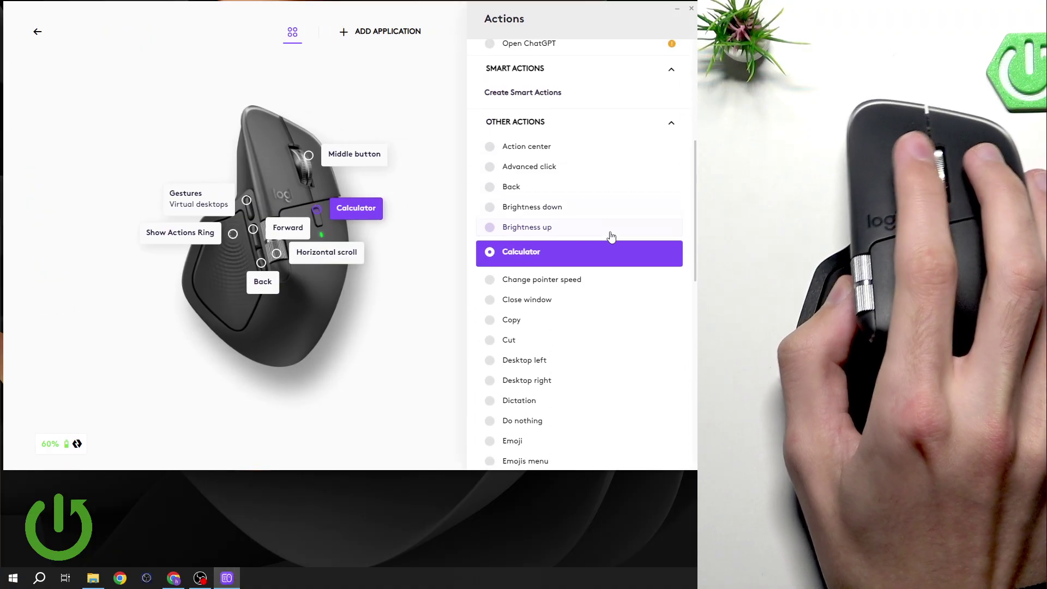
{"action": "scroll", "coordinate": [578, 234], "scroll_direction": "down", "scroll_amount": 2}
{"action": "scroll", "coordinate": [549, 217], "scroll_direction": "down", "scroll_amount": 2}
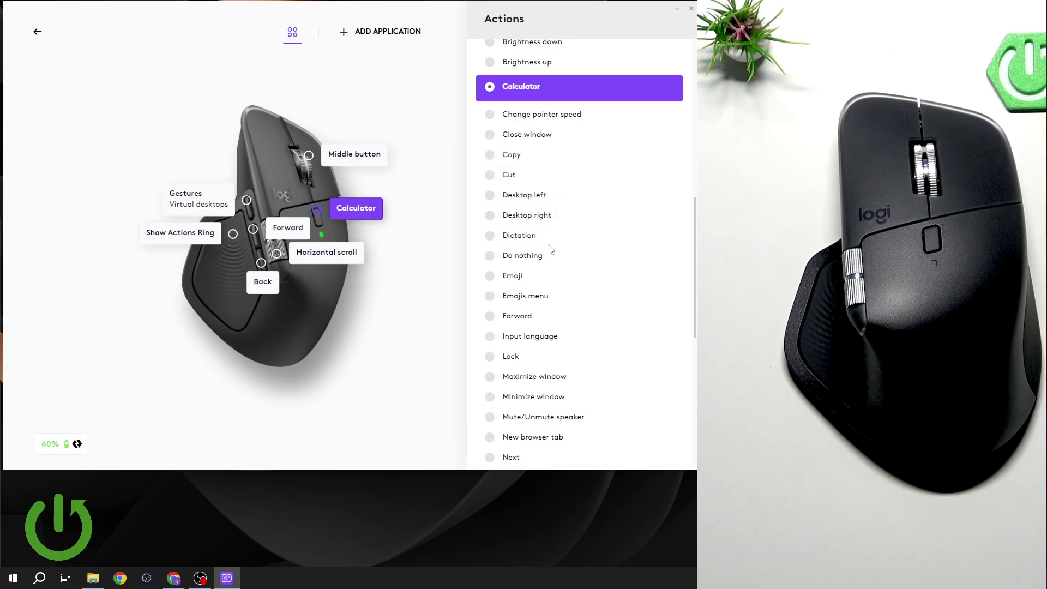
Change the Calculator button's action to Do nothing and scroll the remaining options
{"action": "left_click", "coordinate": [533, 264]}
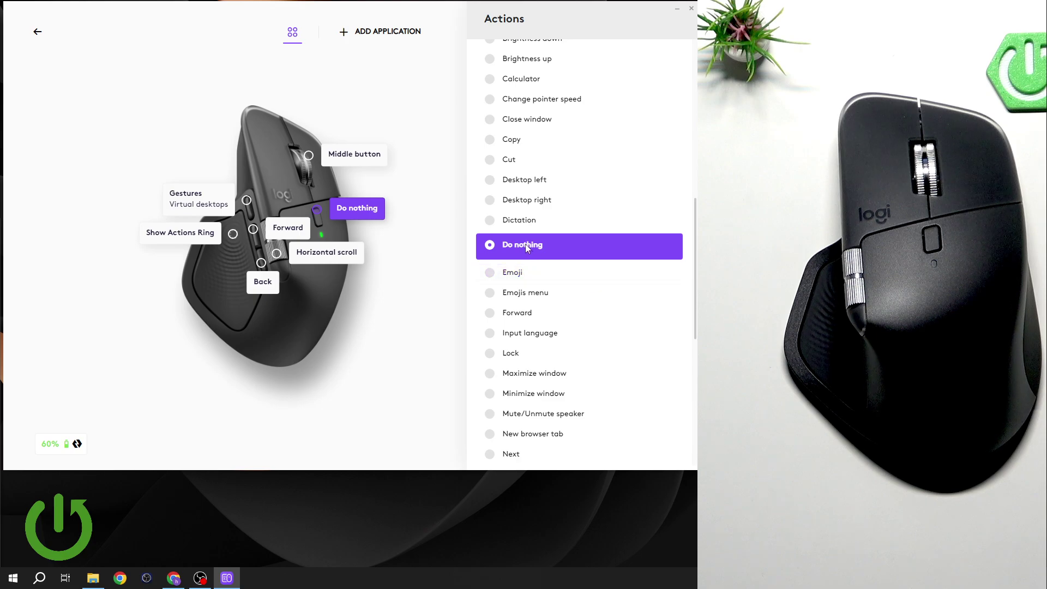
{"action": "scroll", "coordinate": [577, 192], "scroll_direction": "down", "scroll_amount": 2}
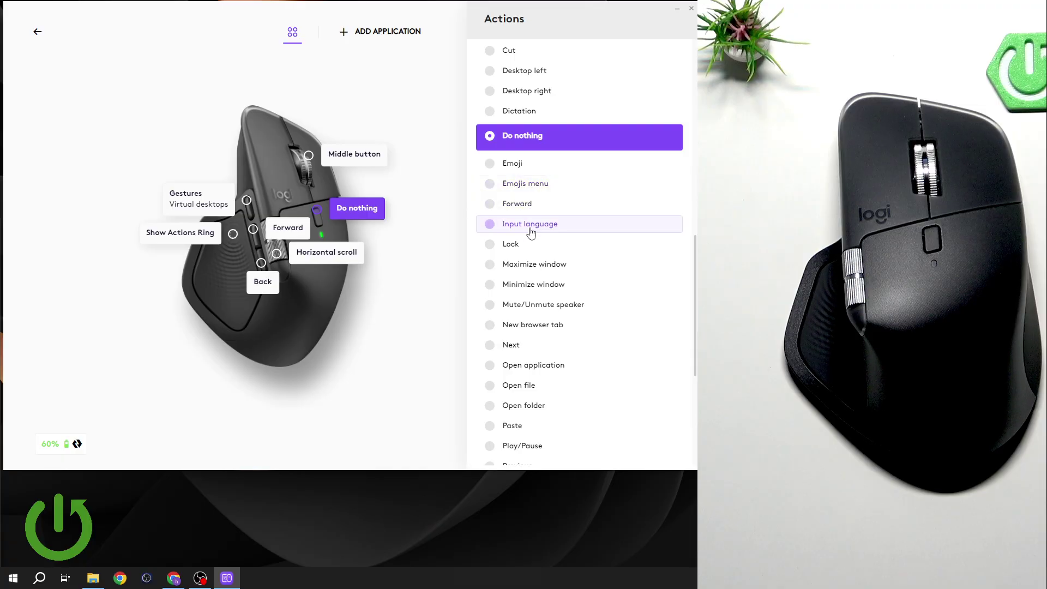
{"action": "scroll", "coordinate": [561, 204], "scroll_direction": "down", "scroll_amount": 1}
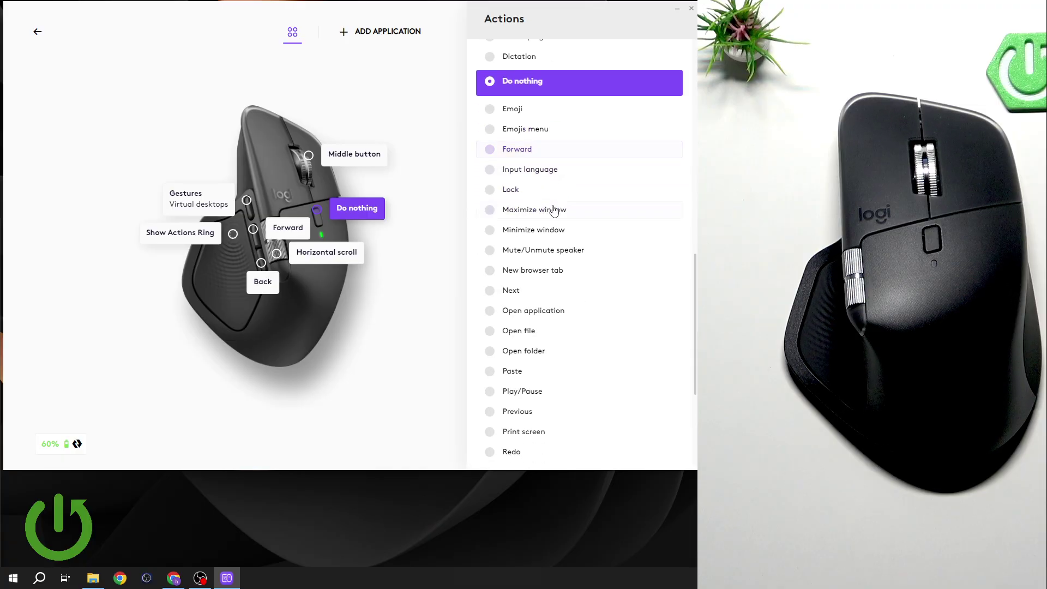
{"action": "scroll", "coordinate": [572, 192], "scroll_direction": "down", "scroll_amount": 1}
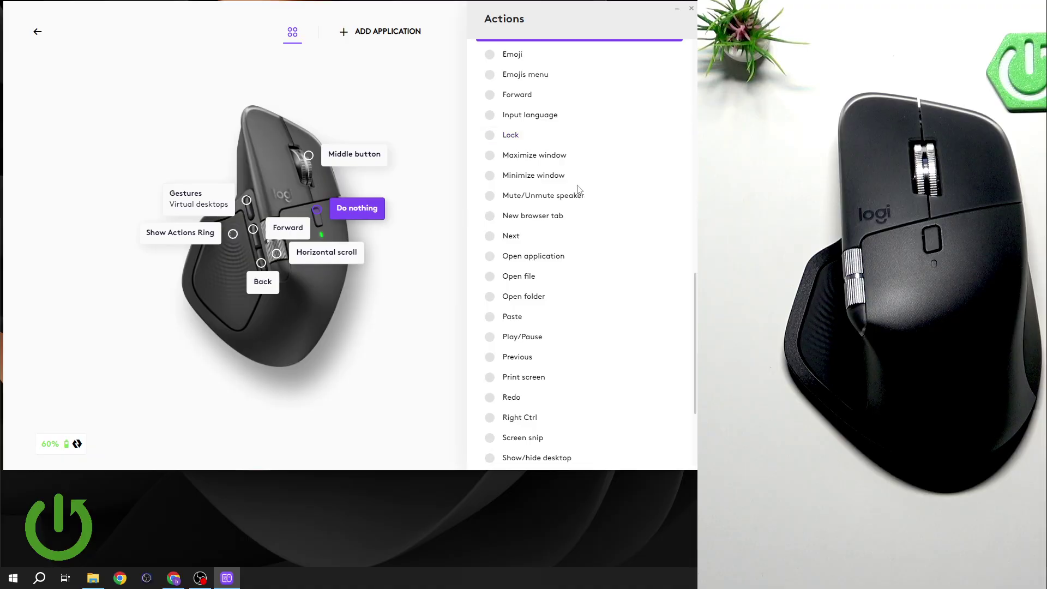
{"action": "scroll", "coordinate": [545, 171], "scroll_direction": "down", "scroll_amount": 1}
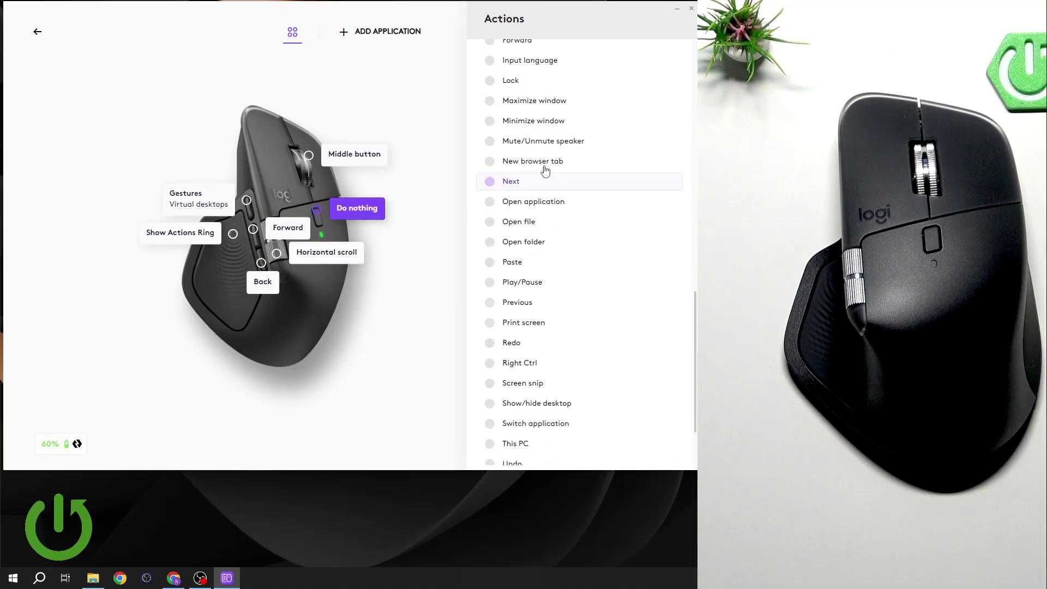
Try the Open application action, cancelling the application browser without choosing a program
{"action": "left_click", "coordinate": [538, 209]}
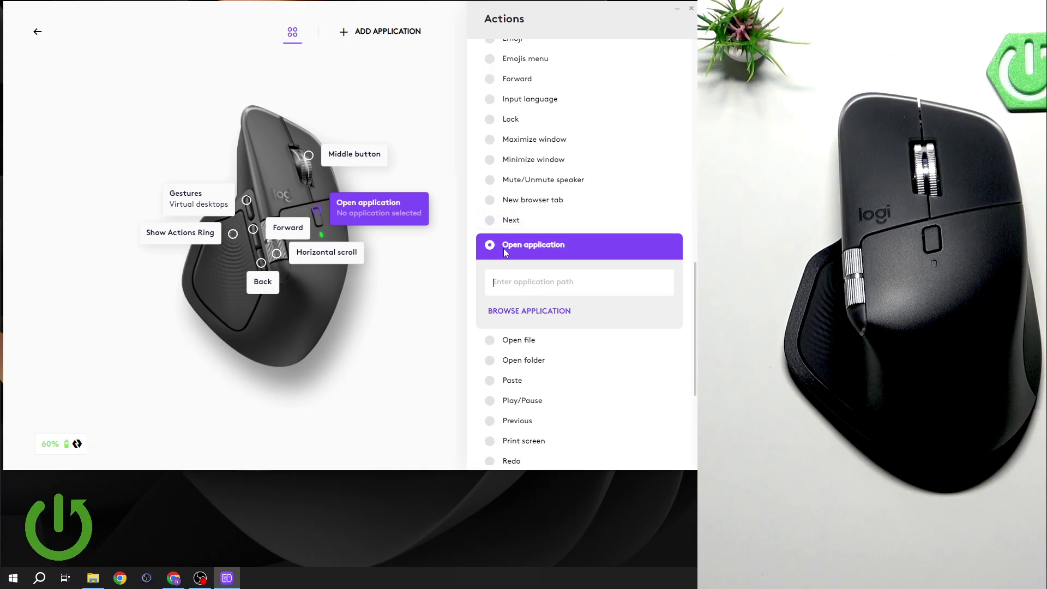
{"action": "left_click", "coordinate": [525, 316]}
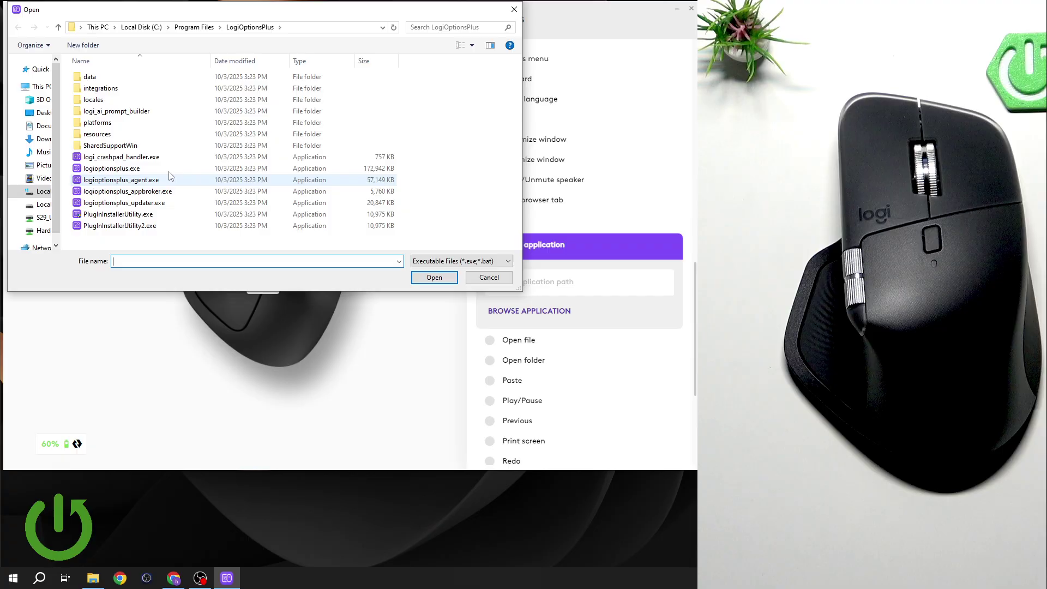
{"action": "left_click", "coordinate": [514, 10]}
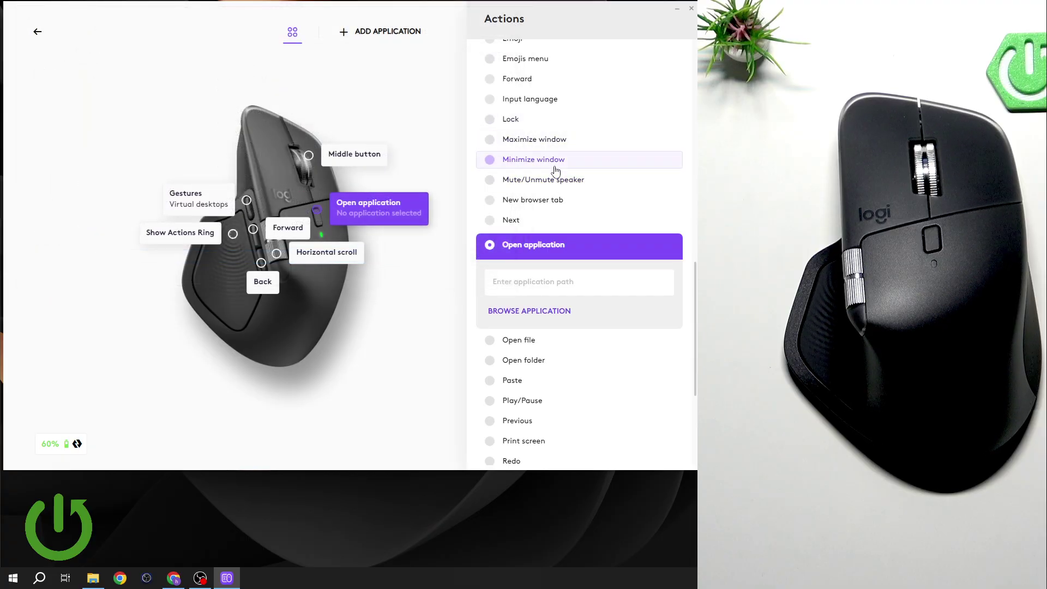
{"action": "scroll", "coordinate": [553, 171], "scroll_direction": "down", "scroll_amount": 2}
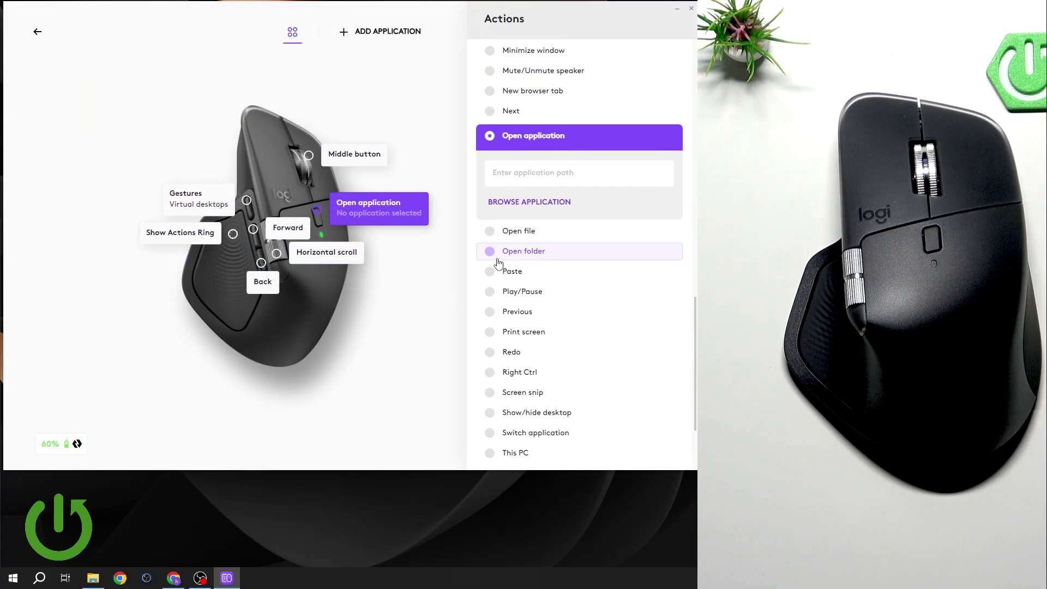
{"action": "scroll", "coordinate": [566, 256], "scroll_direction": "down", "scroll_amount": 1}
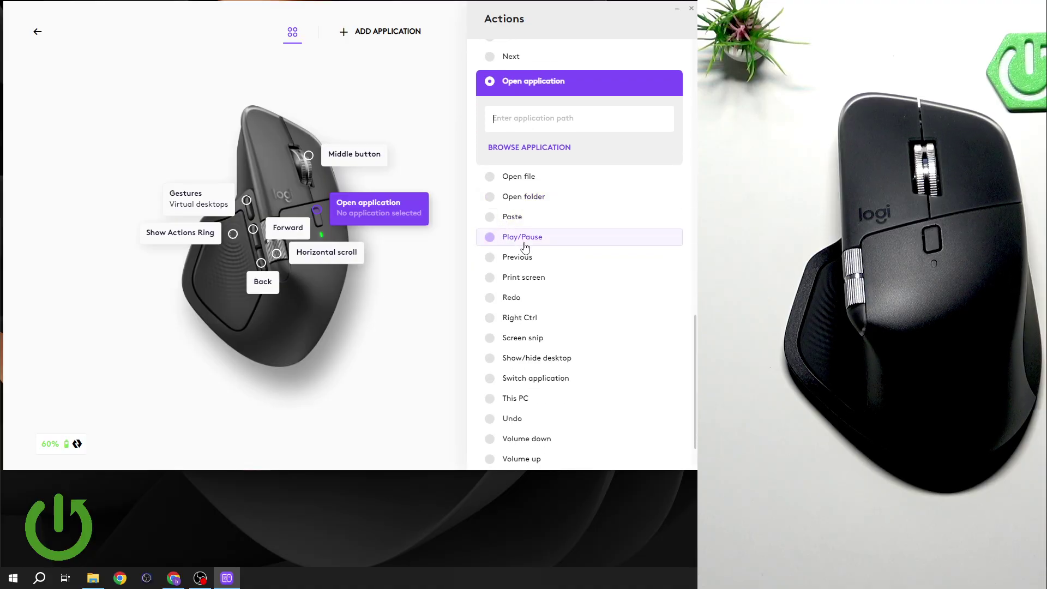
{"action": "scroll", "coordinate": [554, 201], "scroll_direction": "down", "scroll_amount": 1}
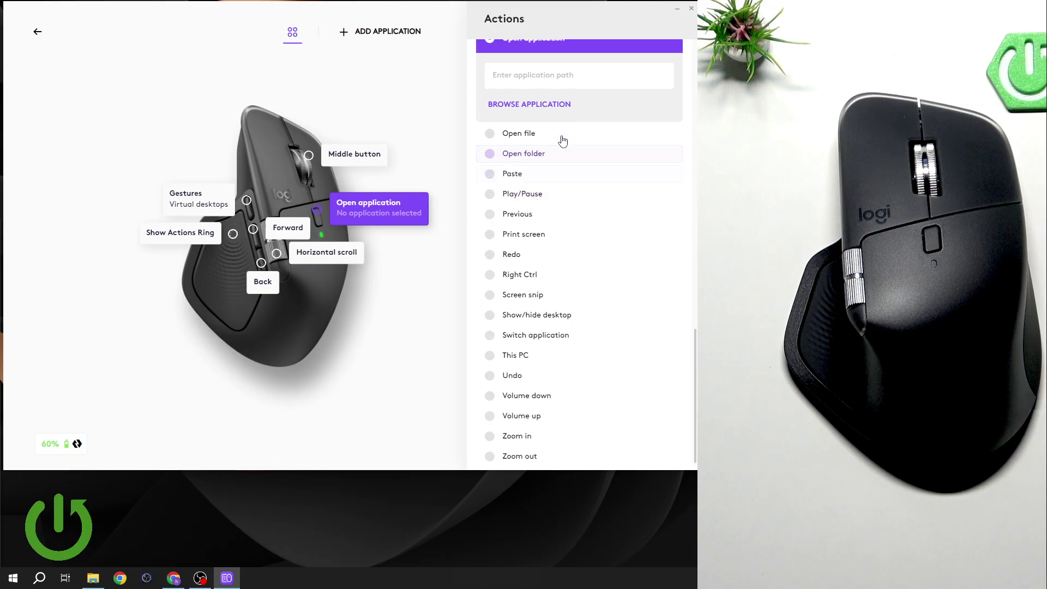
Try Print screen and Redo, then map the button to This PC
{"action": "left_click", "coordinate": [532, 238]}
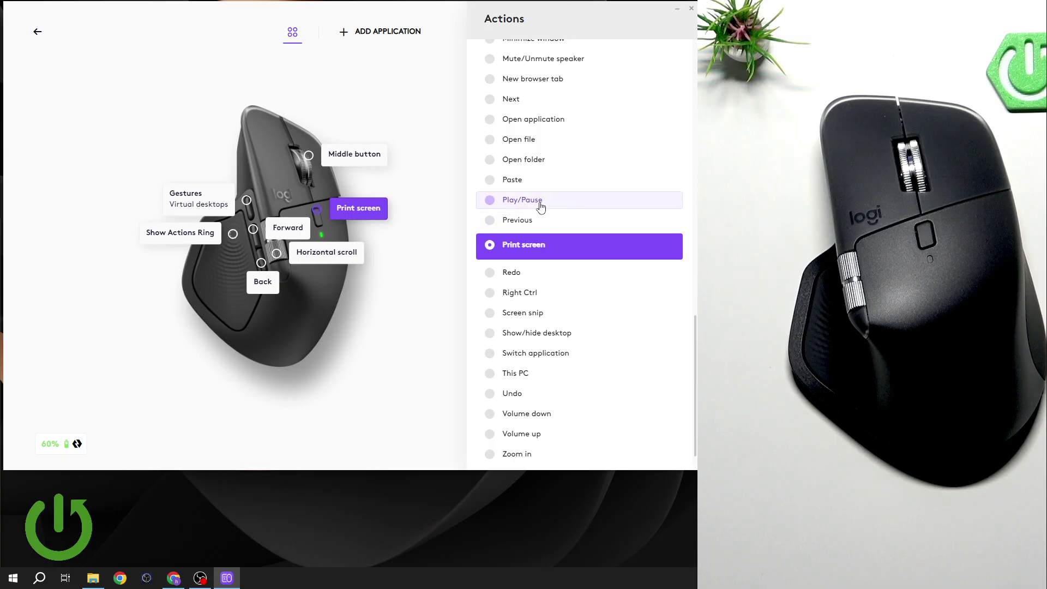
{"action": "scroll", "coordinate": [538, 215], "scroll_direction": "down", "scroll_amount": 1}
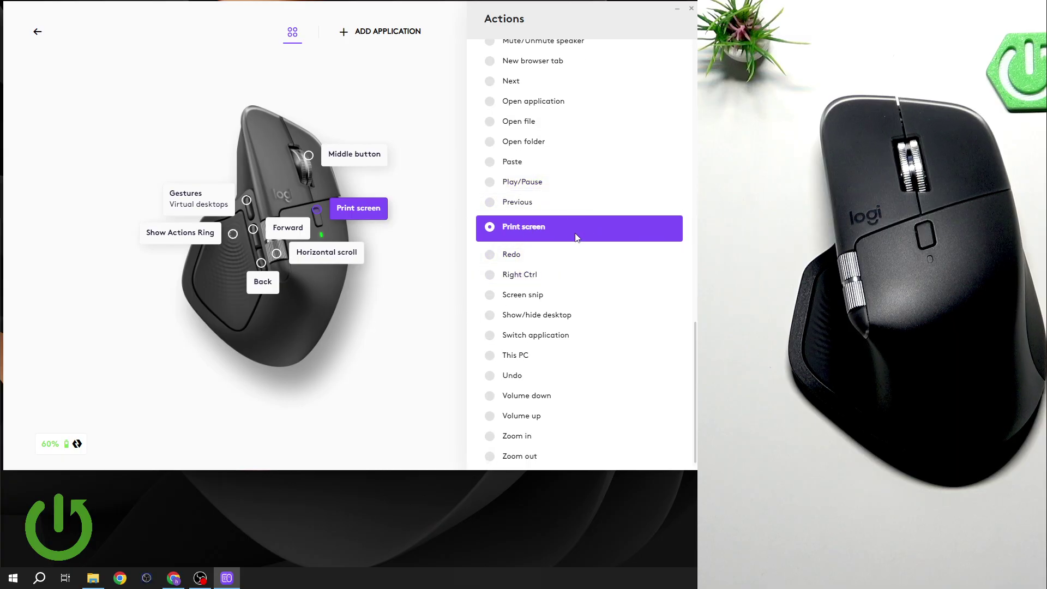
{"action": "left_click", "coordinate": [526, 252]}
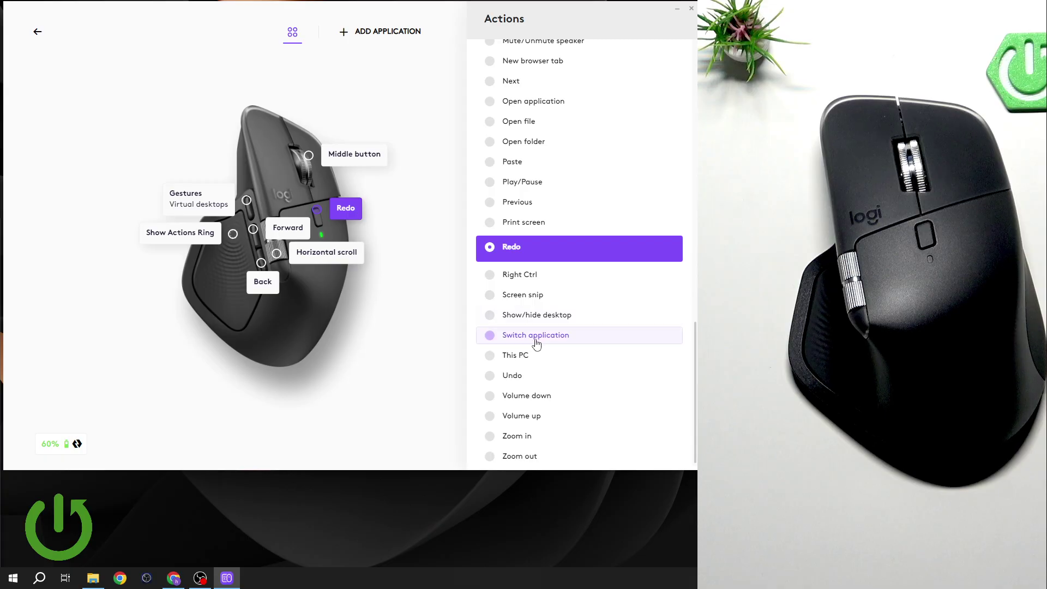
{"action": "left_click", "coordinate": [526, 356]}
{"action": "left_click", "coordinate": [419, 324]}
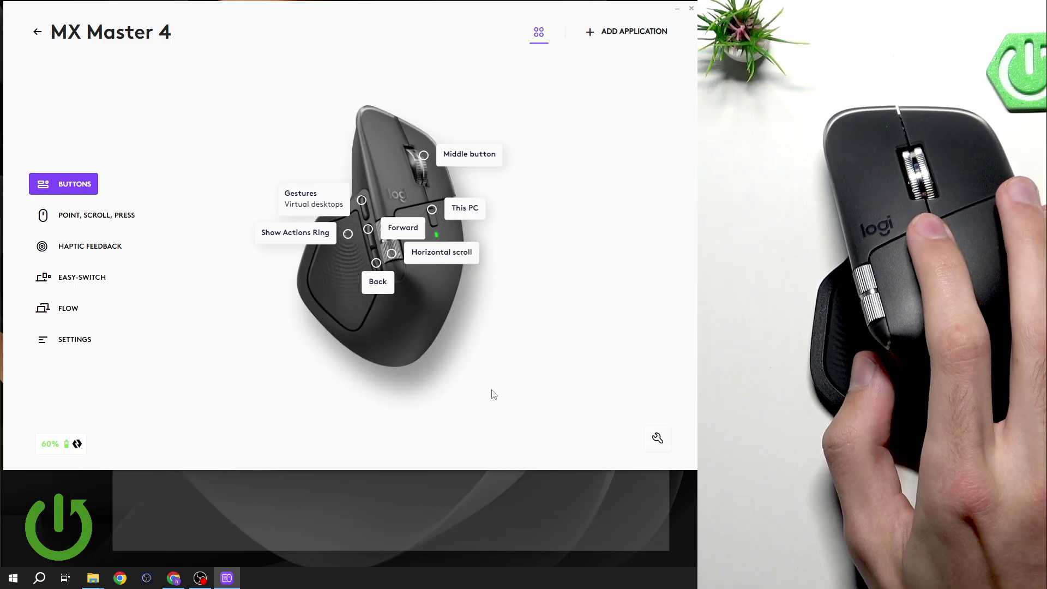
Test the This PC mapping in File Explorer, then reopen that button's action list
{"action": "key", "text": "super+e"}
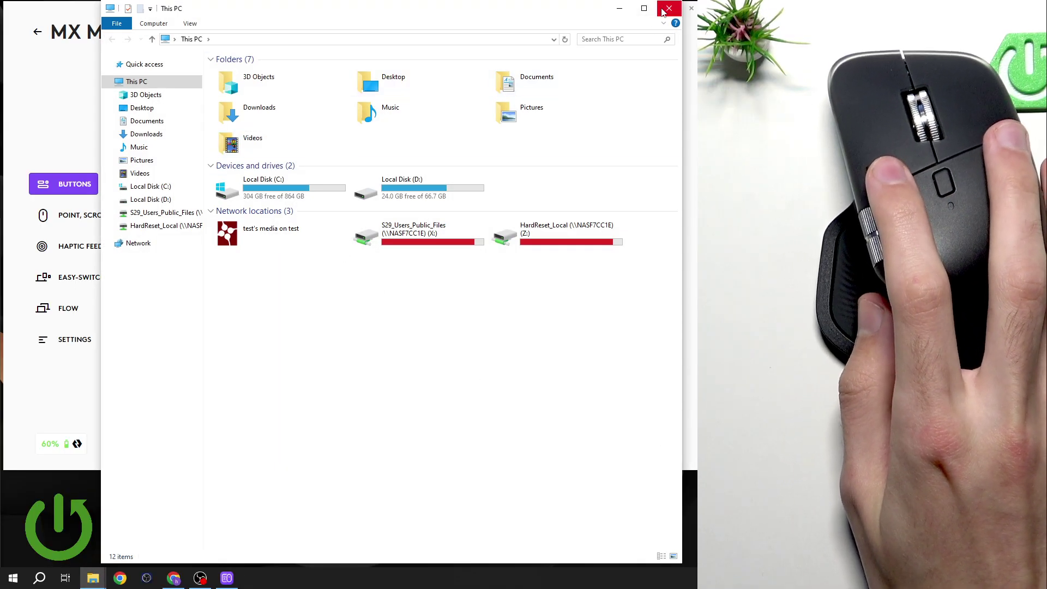
{"action": "left_click", "coordinate": [620, 8]}
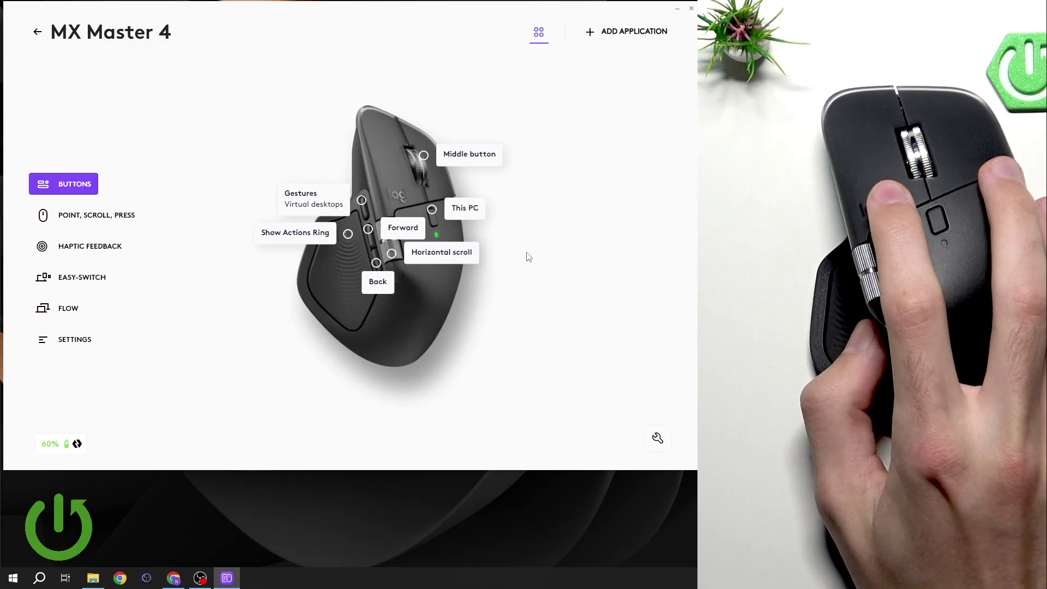
{"action": "left_click", "coordinate": [465, 207]}
{"action": "scroll", "coordinate": [609, 281], "scroll_direction": "down", "scroll_amount": 10}
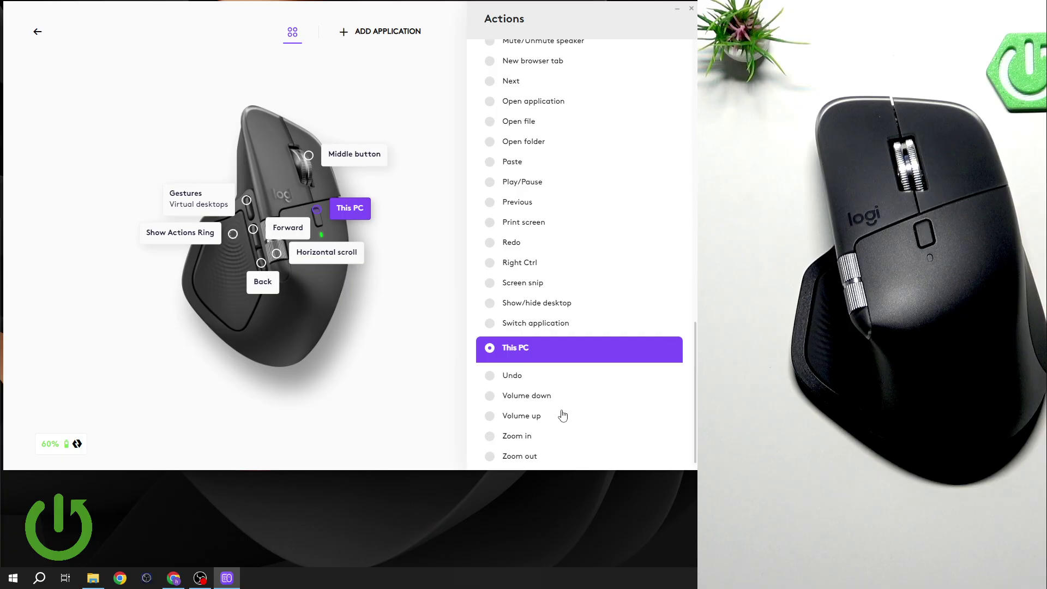
{"action": "scroll", "coordinate": [556, 309], "scroll_direction": "up", "scroll_amount": 6}
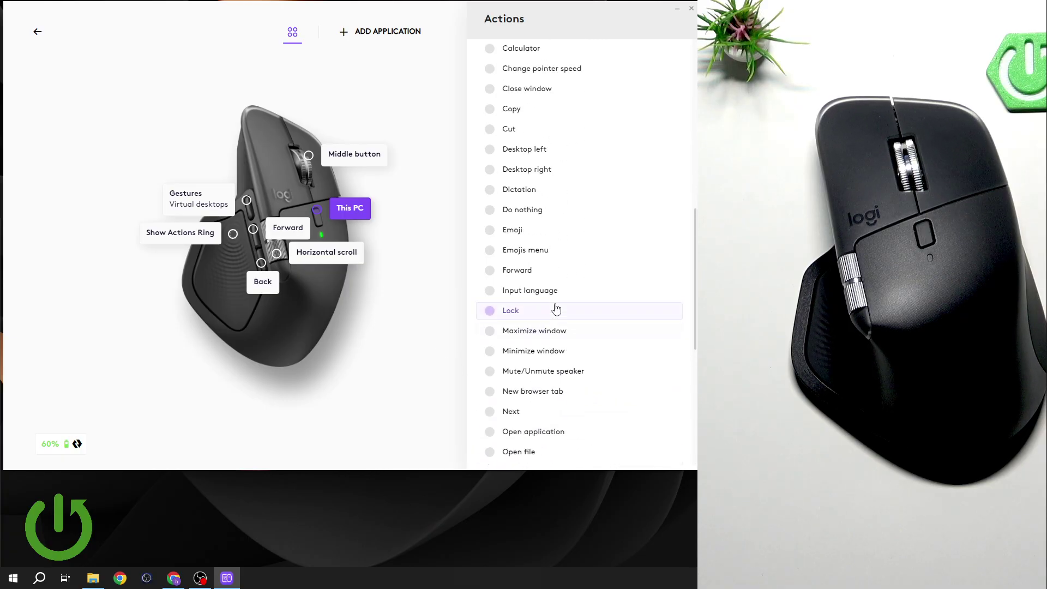
{"action": "scroll", "coordinate": [556, 309], "scroll_direction": "up", "scroll_amount": 8}
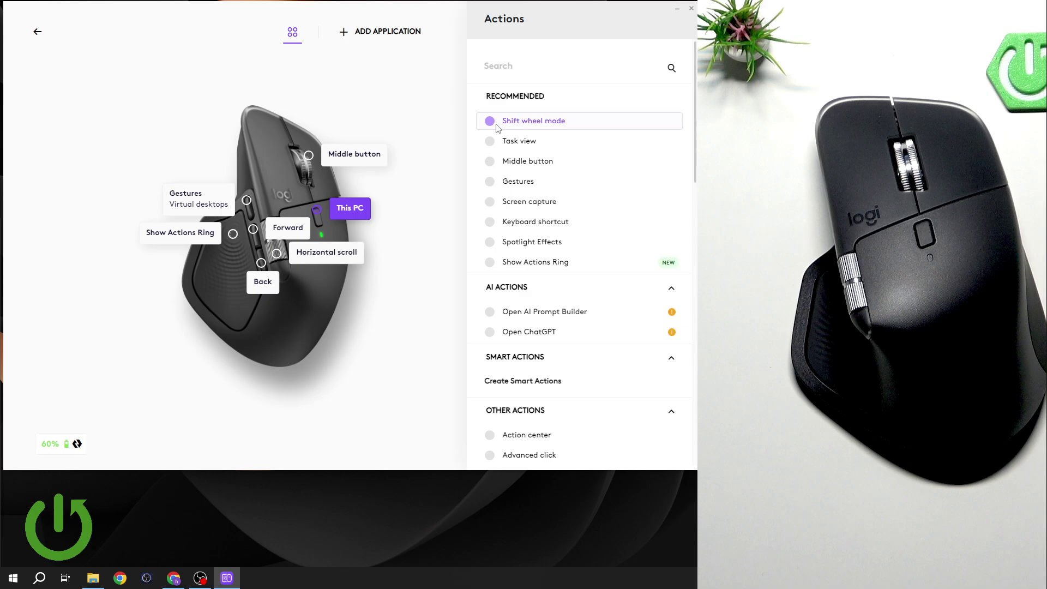
Return the former This PC button to Shift wheel mode and glance at the gesture button's choices
{"action": "left_click", "coordinate": [497, 127]}
{"action": "left_click", "coordinate": [431, 112]}
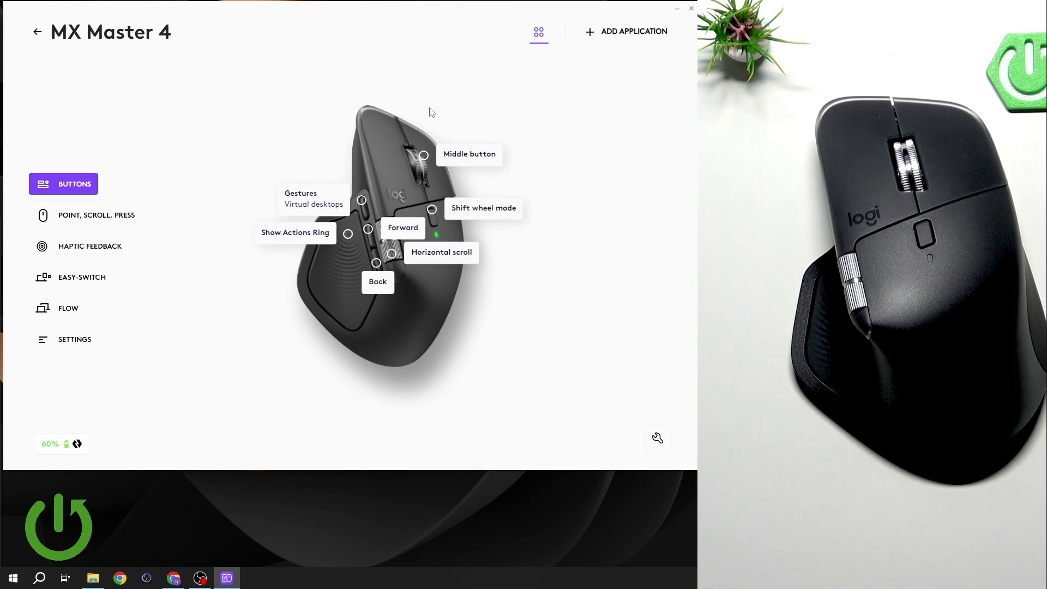
{"action": "left_click", "coordinate": [313, 198]}
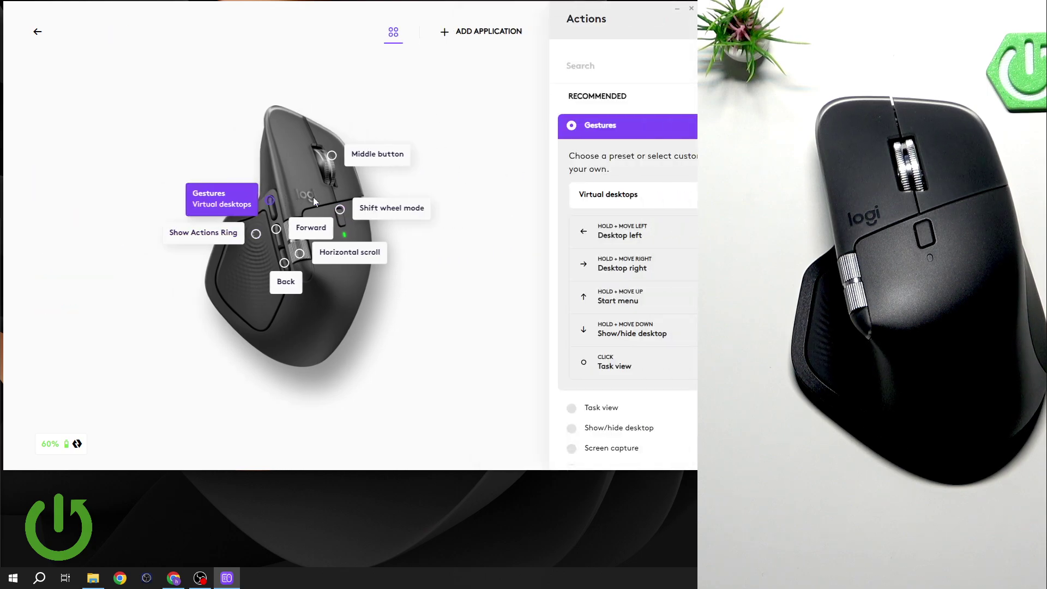
{"action": "left_click", "coordinate": [461, 197]}
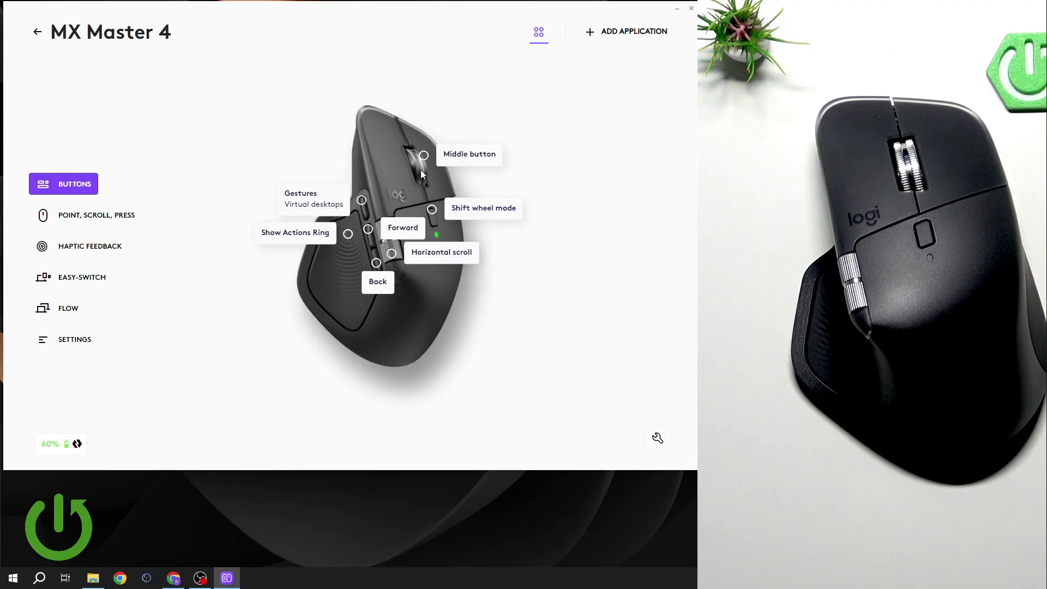
Browse the Forward button's action list, leaving Forward assigned
{"action": "left_click", "coordinate": [397, 232]}
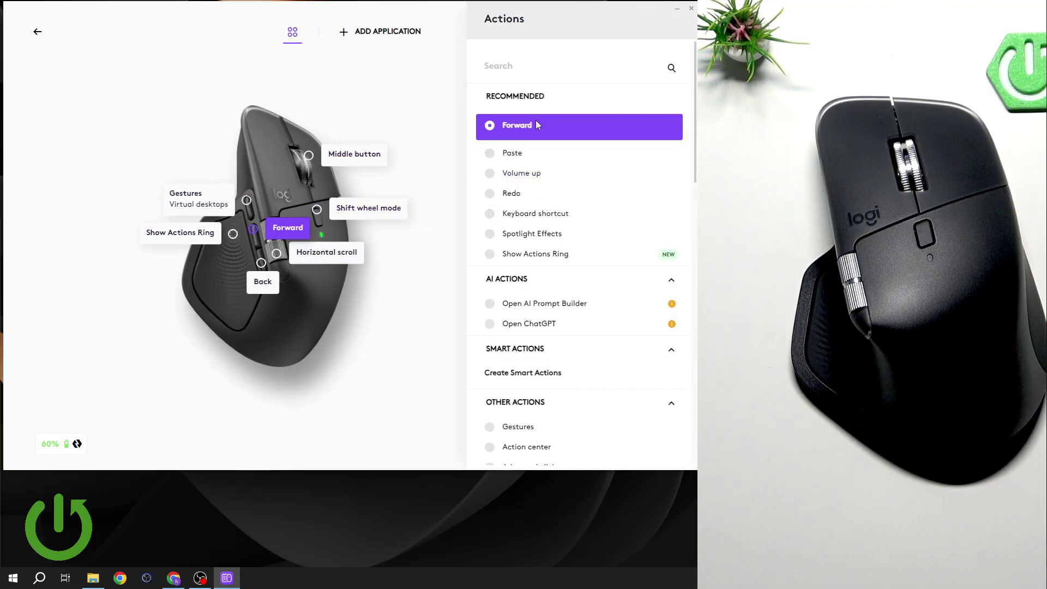
{"action": "scroll", "coordinate": [528, 235], "scroll_direction": "down", "scroll_amount": 15}
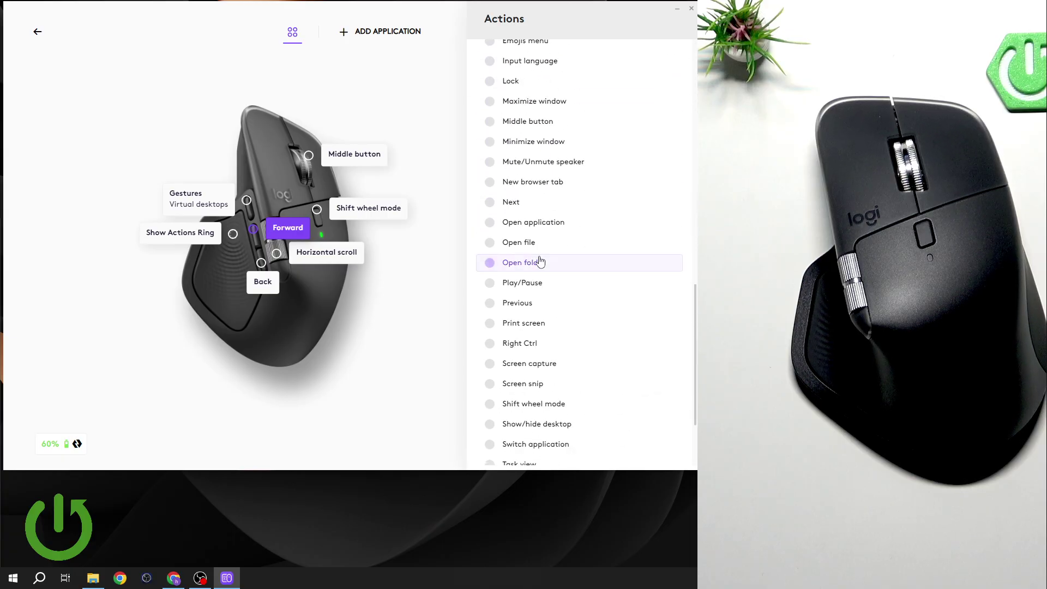
{"action": "scroll", "coordinate": [561, 295], "scroll_direction": "up", "scroll_amount": 10}
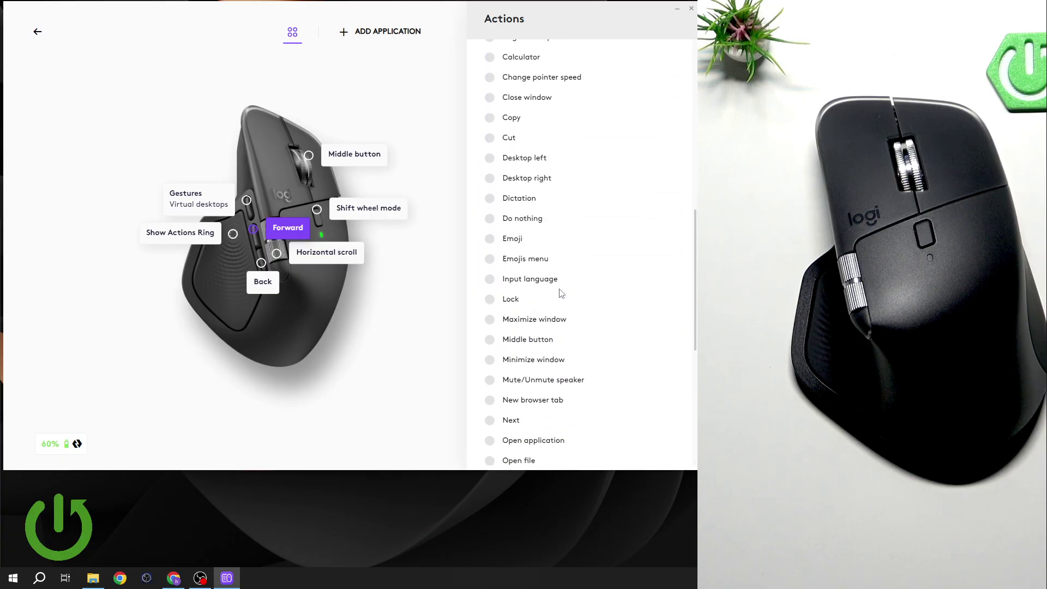
Assign Volume up/down to the thumb wheel and test it by rolling left and right
{"action": "left_click", "coordinate": [315, 259]}
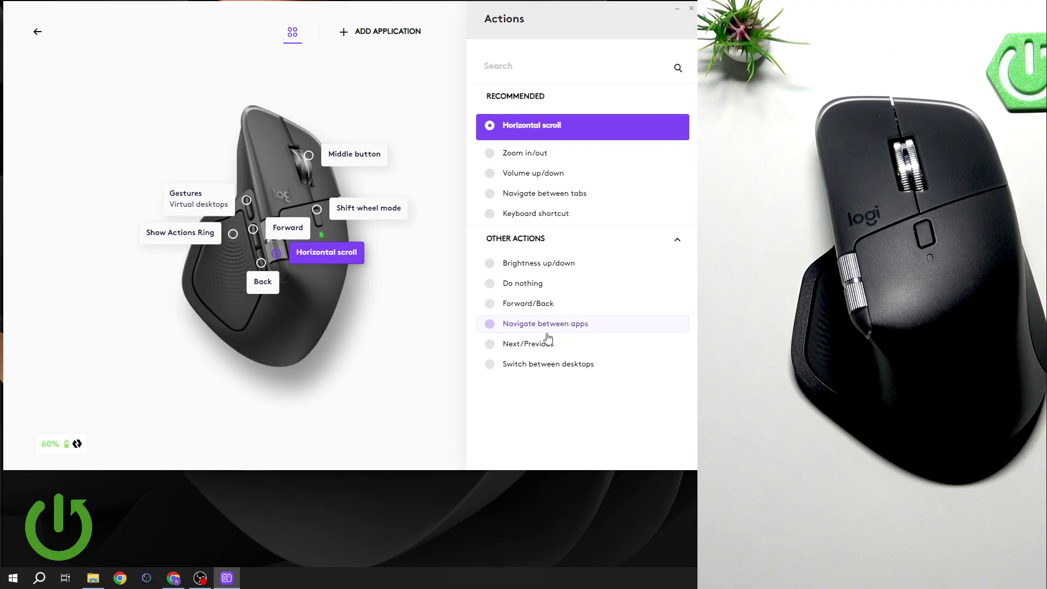
{"action": "left_click", "coordinate": [549, 178]}
{"action": "left_click", "coordinate": [429, 273]}
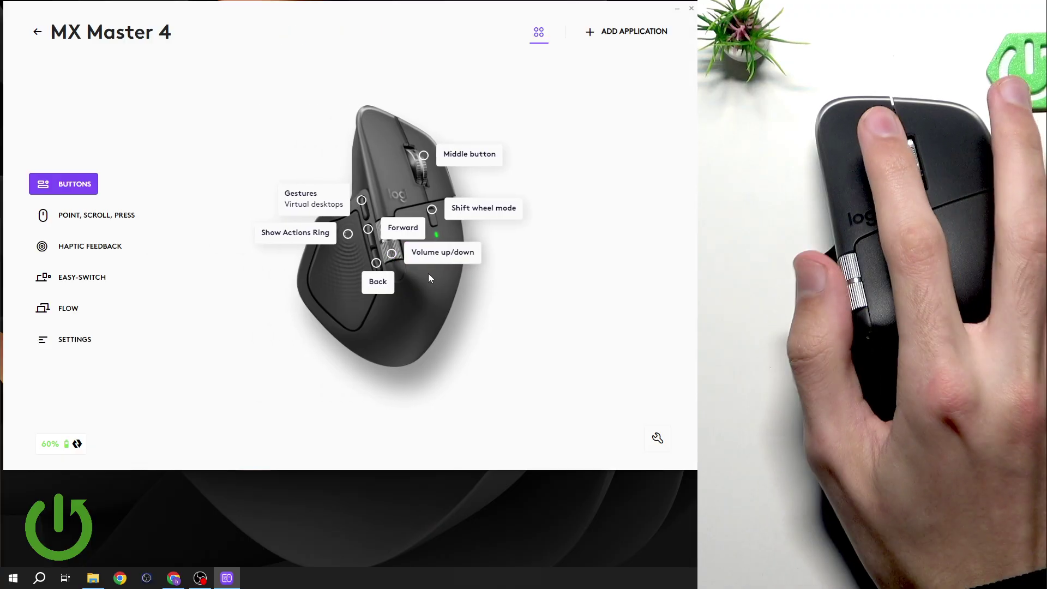
{"action": "scroll", "coordinate": [427, 273], "scroll_direction": "left", "scroll_amount": 5}
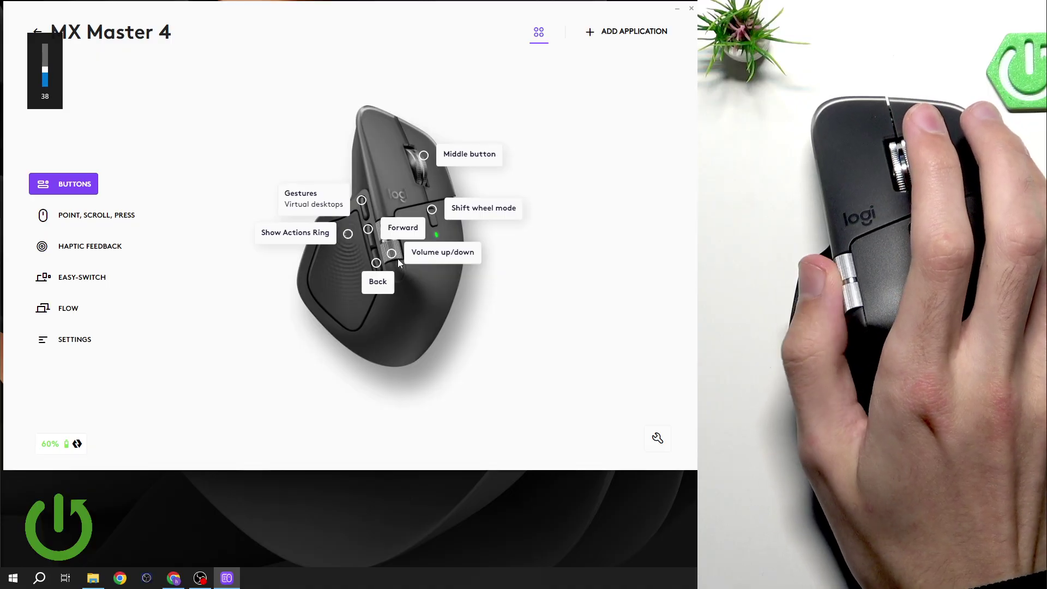
{"action": "scroll", "coordinate": [394, 258], "scroll_direction": "right", "scroll_amount": 19}
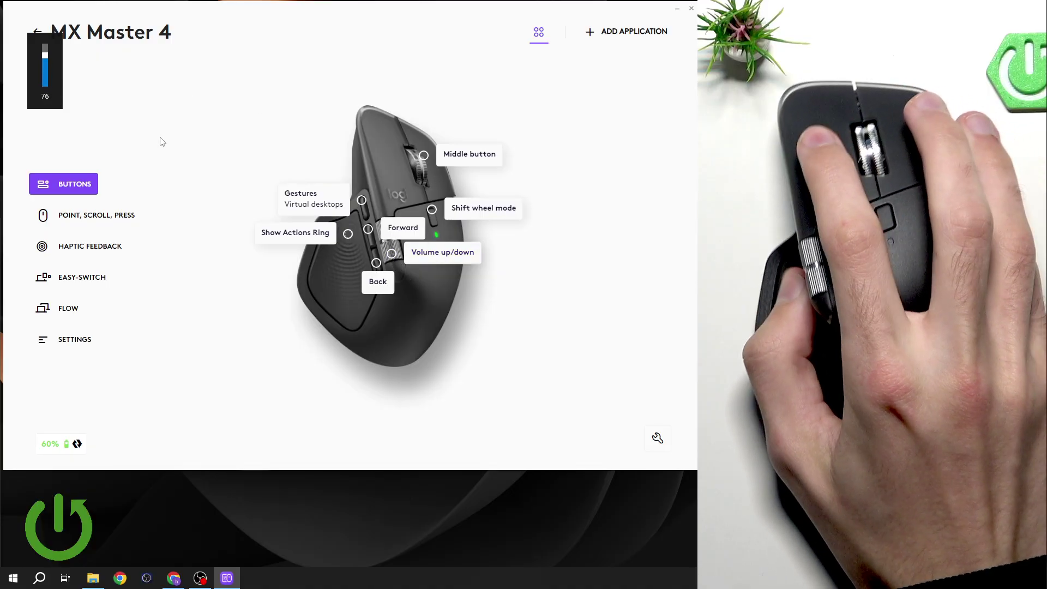
{"action": "scroll", "coordinate": [48, 129], "scroll_direction": "left", "scroll_amount": 4}
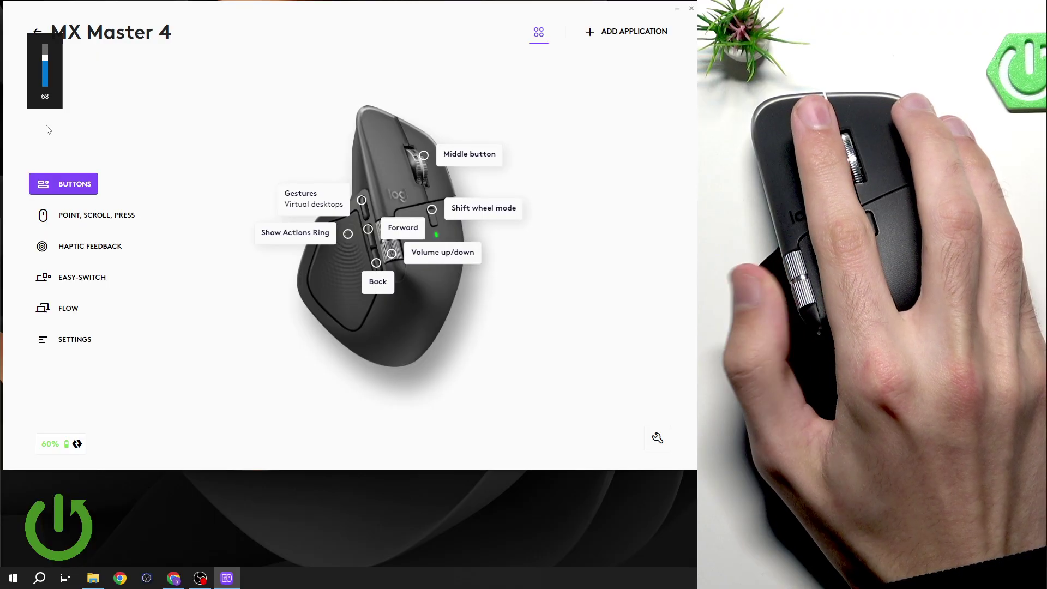
{"action": "scroll", "coordinate": [48, 129], "scroll_direction": "left", "scroll_amount": 20}
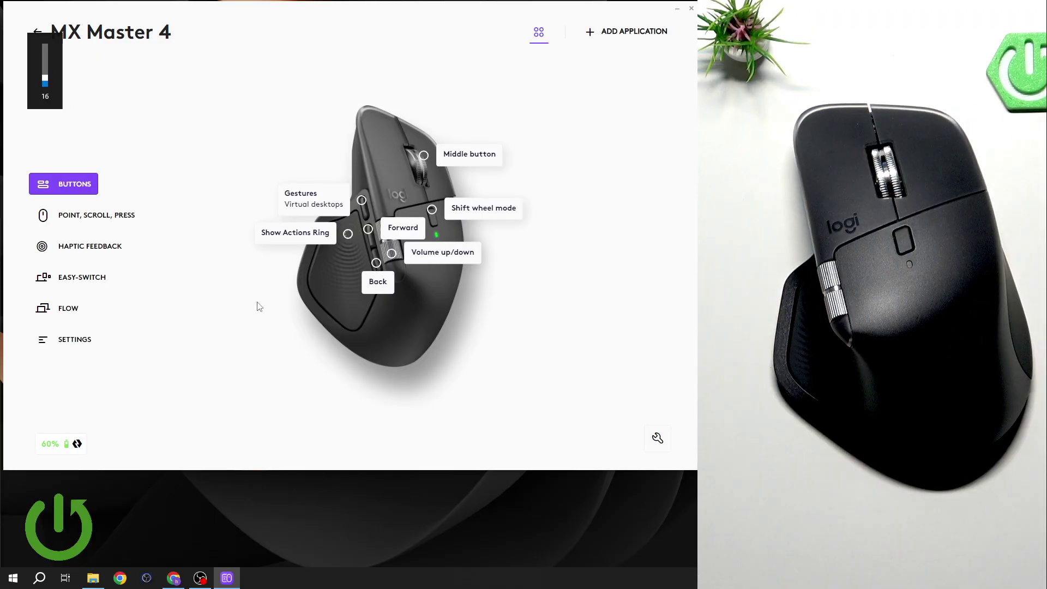
Try Brightness, Next/Previous and Switch between desktops on the thumb wheel, then restore Horizontal scroll
{"action": "left_click", "coordinate": [434, 256]}
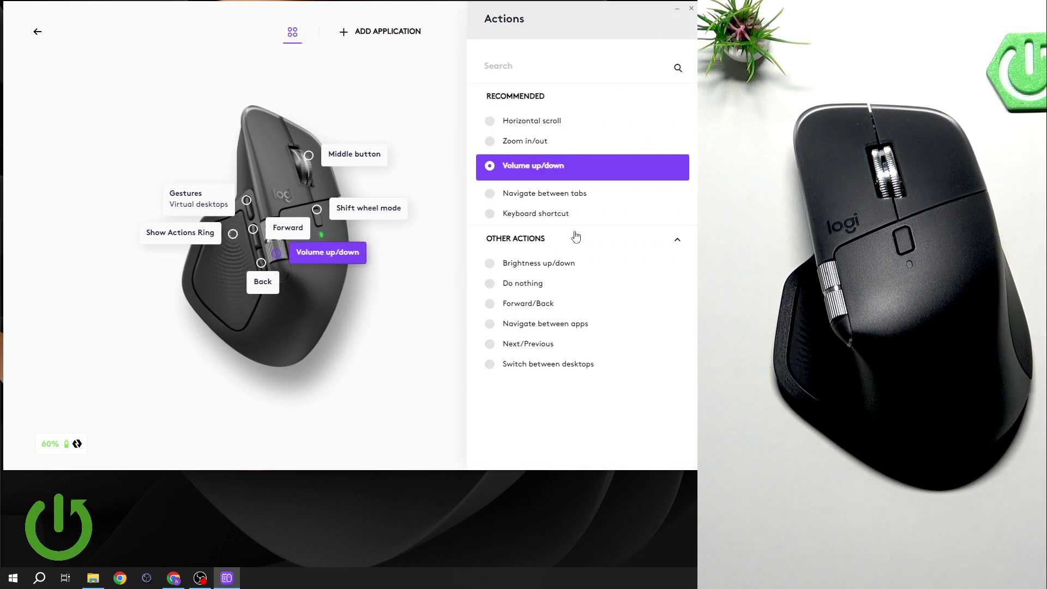
{"action": "left_click", "coordinate": [557, 264]}
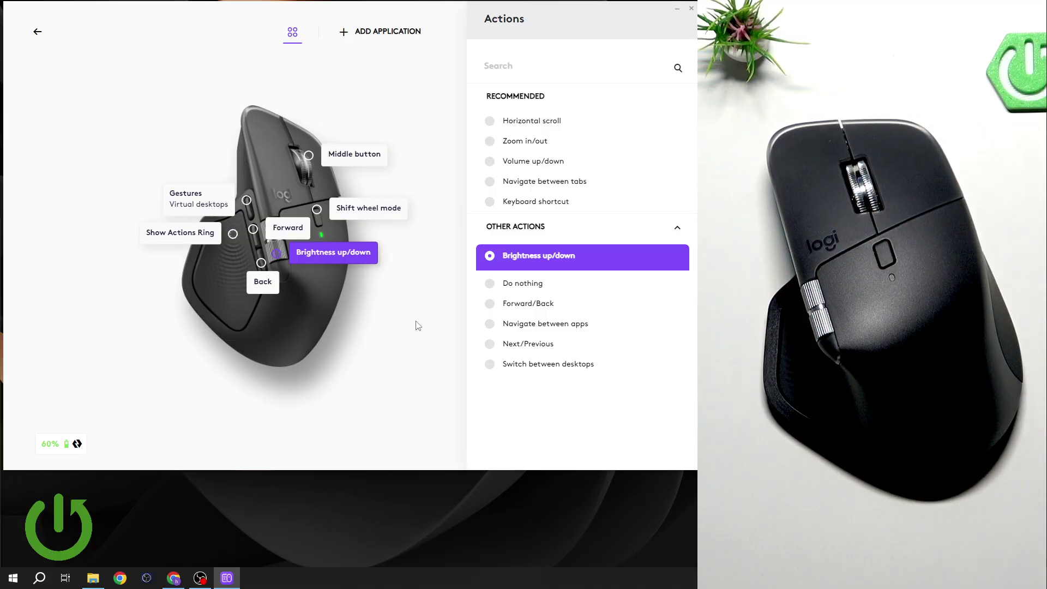
{"action": "left_click", "coordinate": [535, 345]}
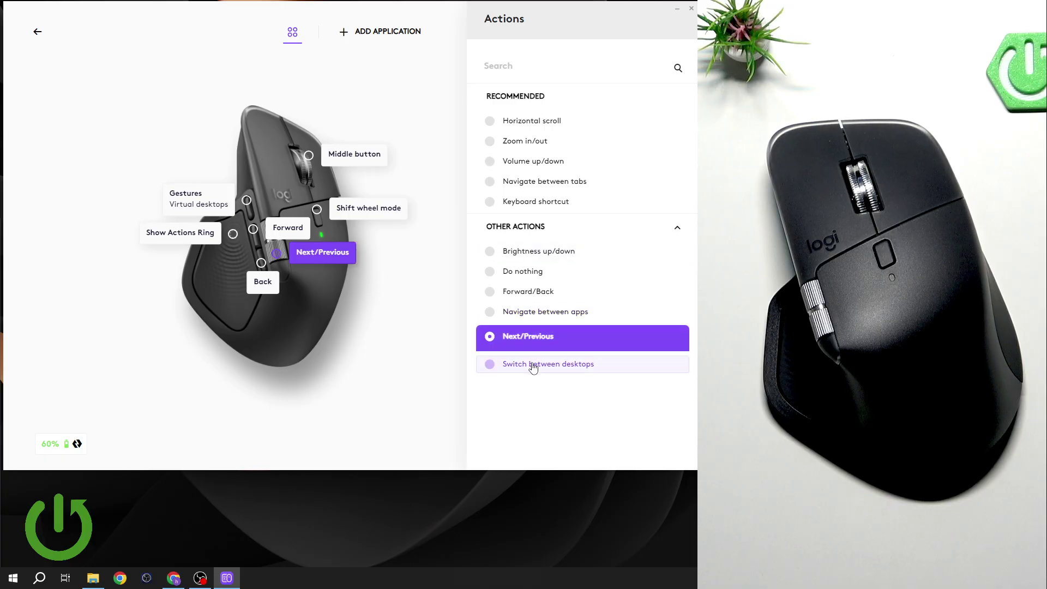
{"action": "left_click", "coordinate": [533, 366]}
{"action": "left_click", "coordinate": [513, 125]}
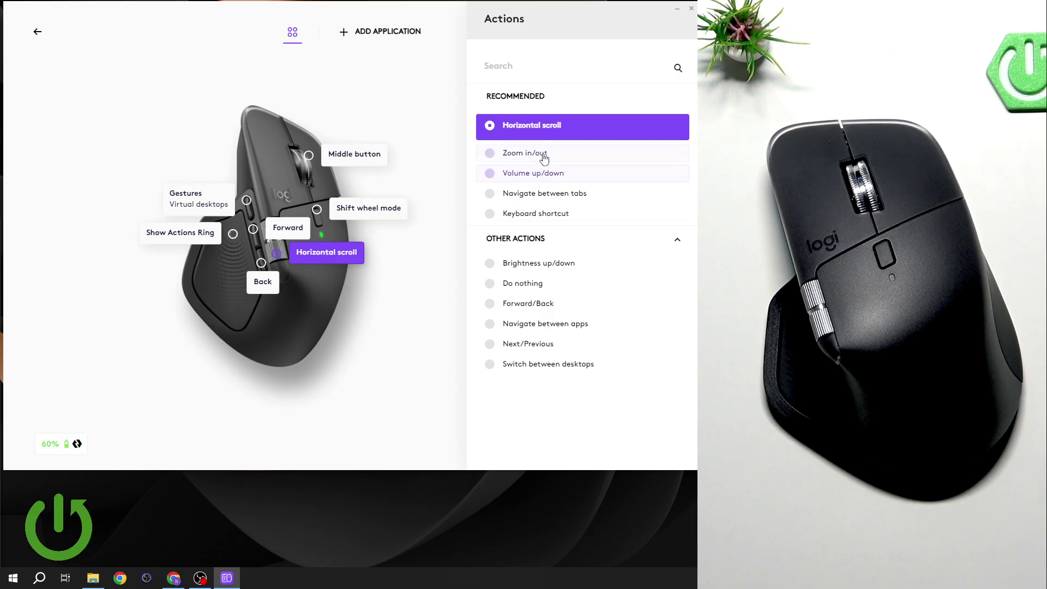
Review the gesture button's actions and presets, keeping Virtual desktops with Desktop left/right, Start menu and Task view
{"action": "left_click", "coordinate": [199, 195]}
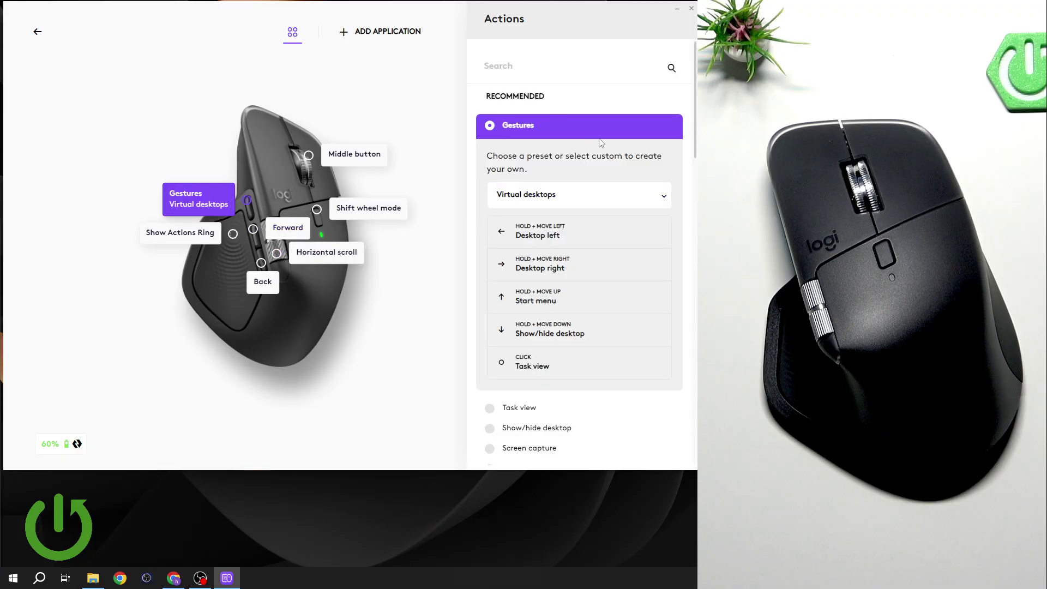
{"action": "scroll", "coordinate": [599, 158], "scroll_direction": "down", "scroll_amount": 20}
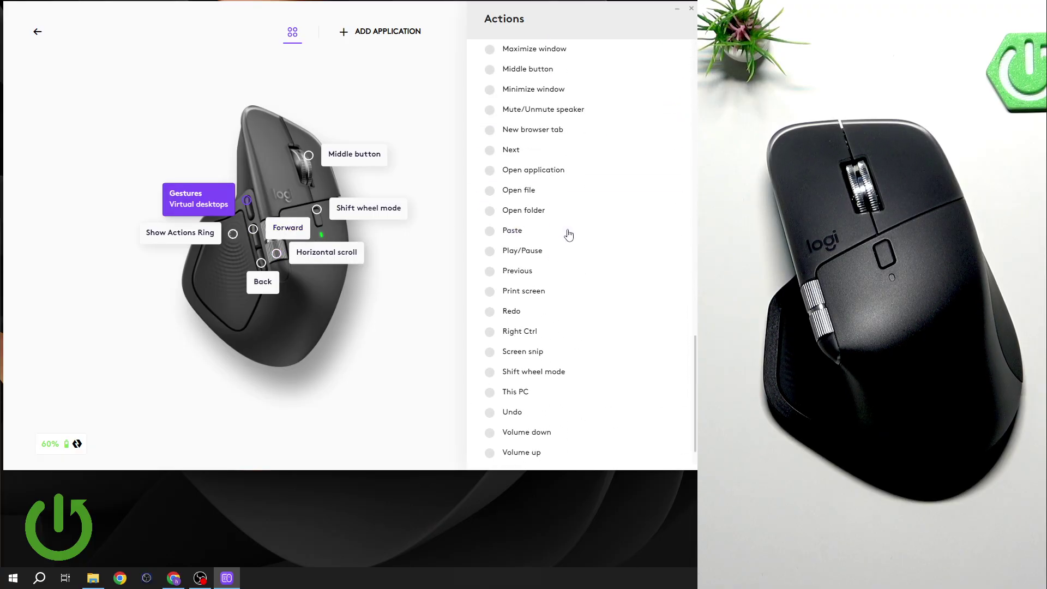
{"action": "scroll", "coordinate": [567, 237], "scroll_direction": "down", "scroll_amount": 1}
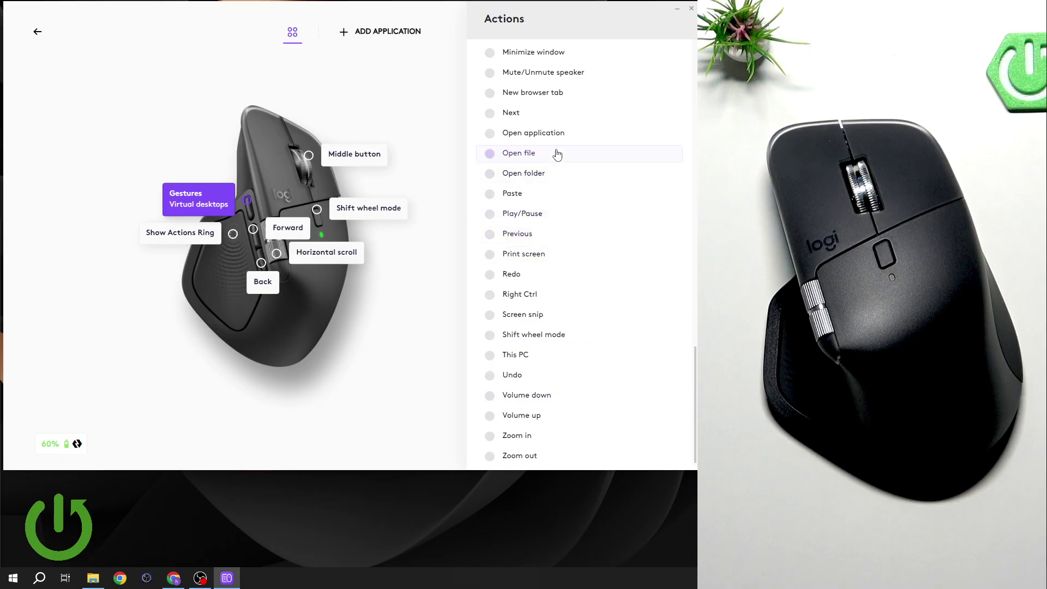
{"action": "scroll", "coordinate": [557, 154], "scroll_direction": "up", "scroll_amount": 20}
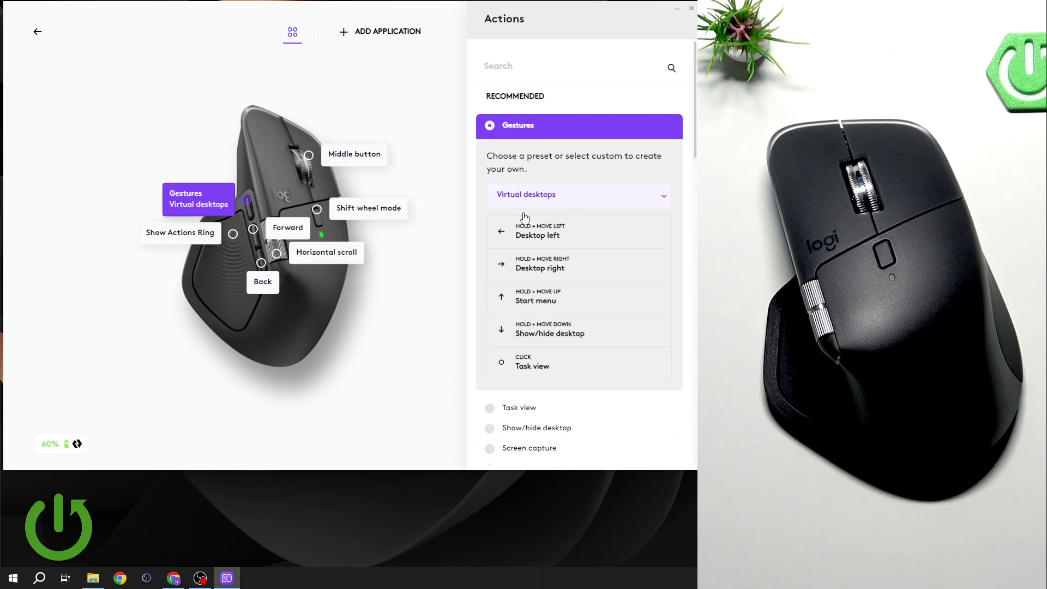
{"action": "left_click", "coordinate": [563, 198]}
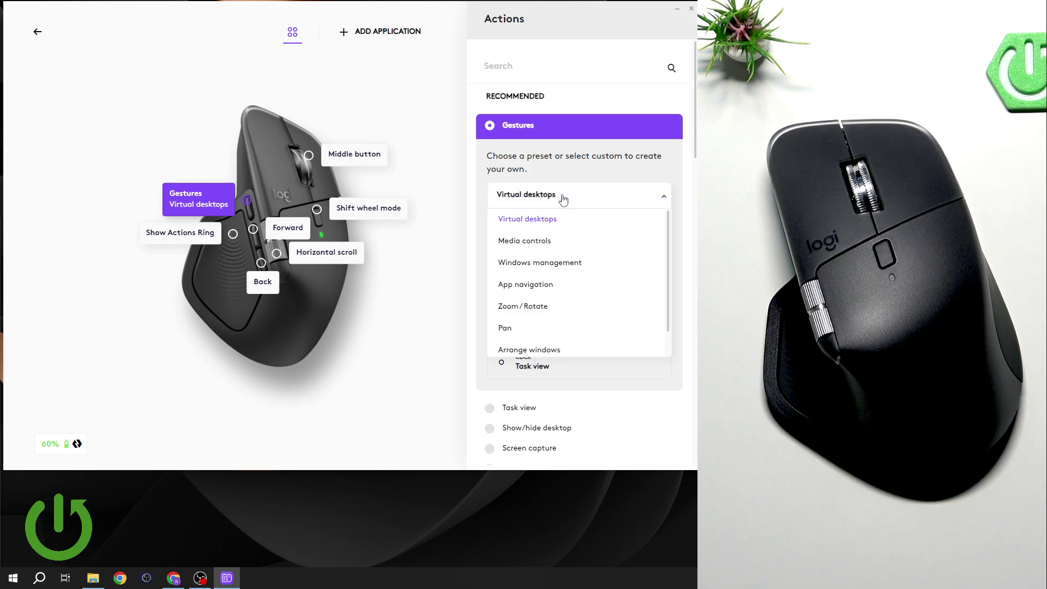
{"action": "left_click", "coordinate": [563, 199]}
{"action": "scroll", "coordinate": [563, 314], "scroll_direction": "down", "scroll_amount": 3}
{"action": "scroll", "coordinate": [563, 315], "scroll_direction": "up", "scroll_amount": 3}
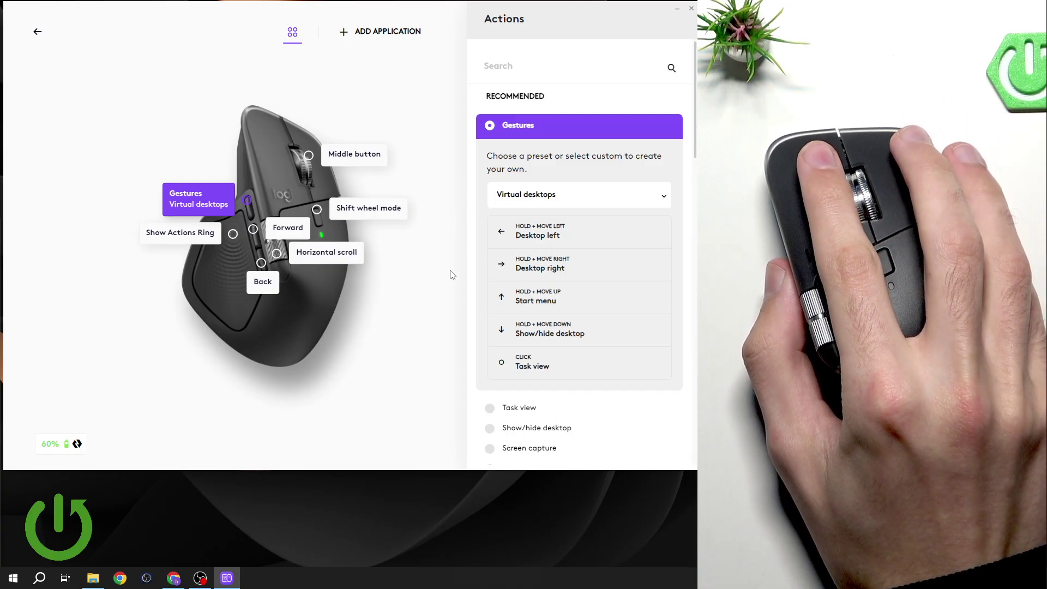
{"action": "key", "text": "ctrl+super+Left"}
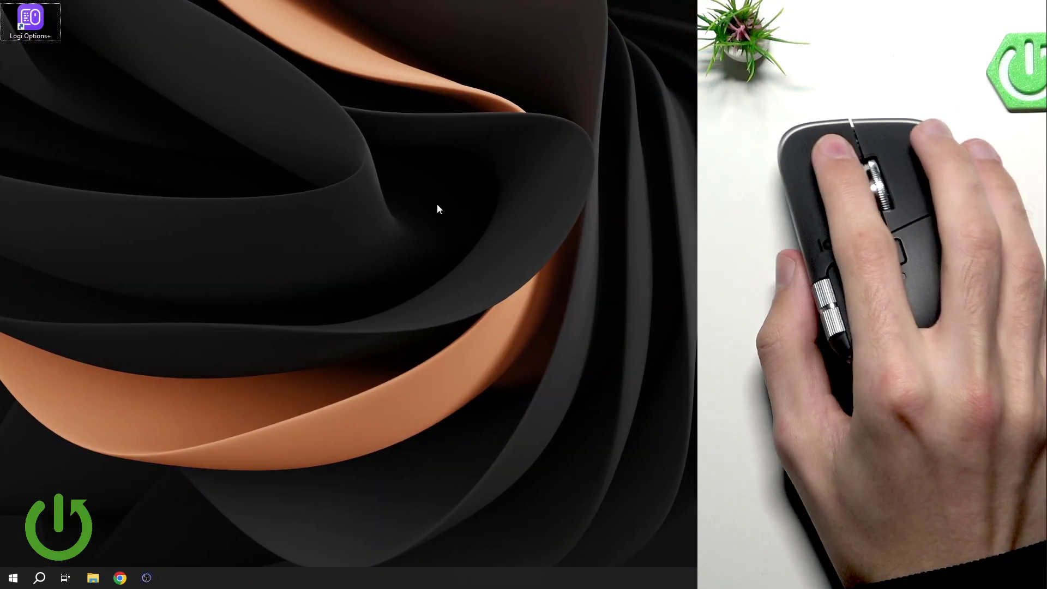
{"action": "key", "text": "ctrl+super+Right"}
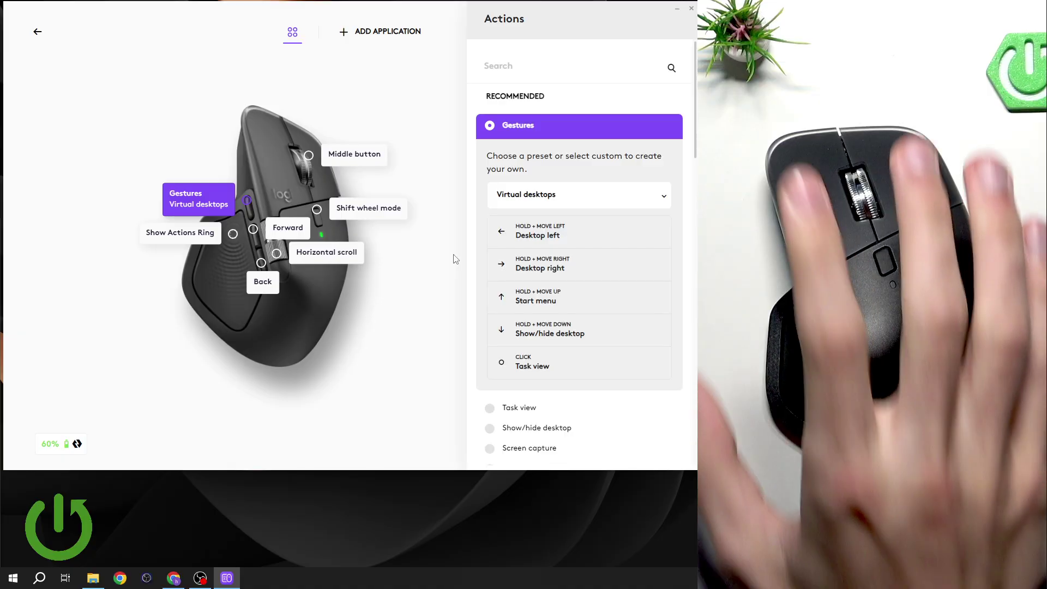
{"action": "key", "text": "super"}
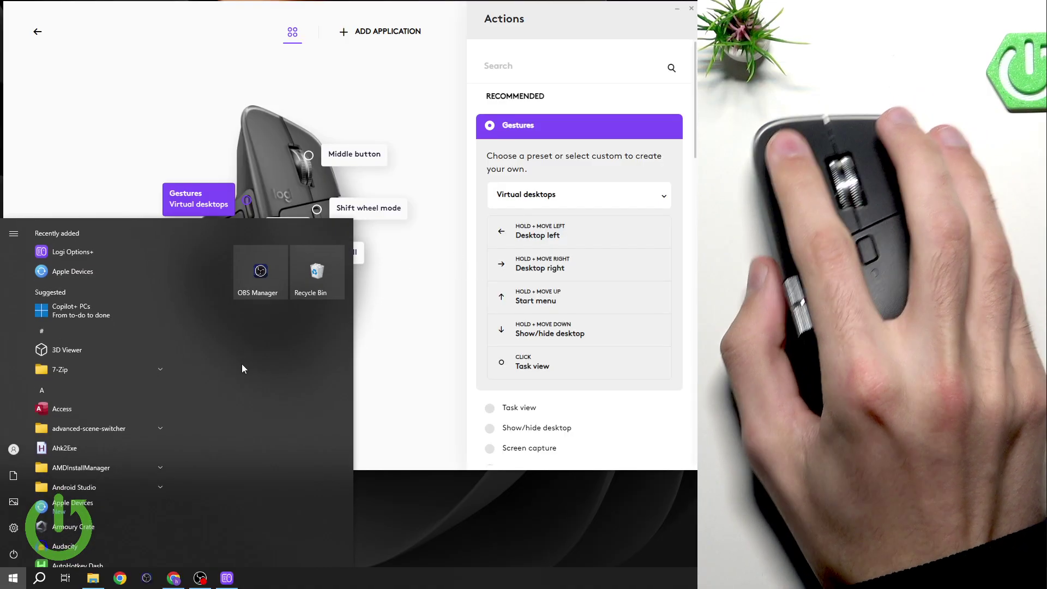
{"action": "left_click", "coordinate": [433, 338]}
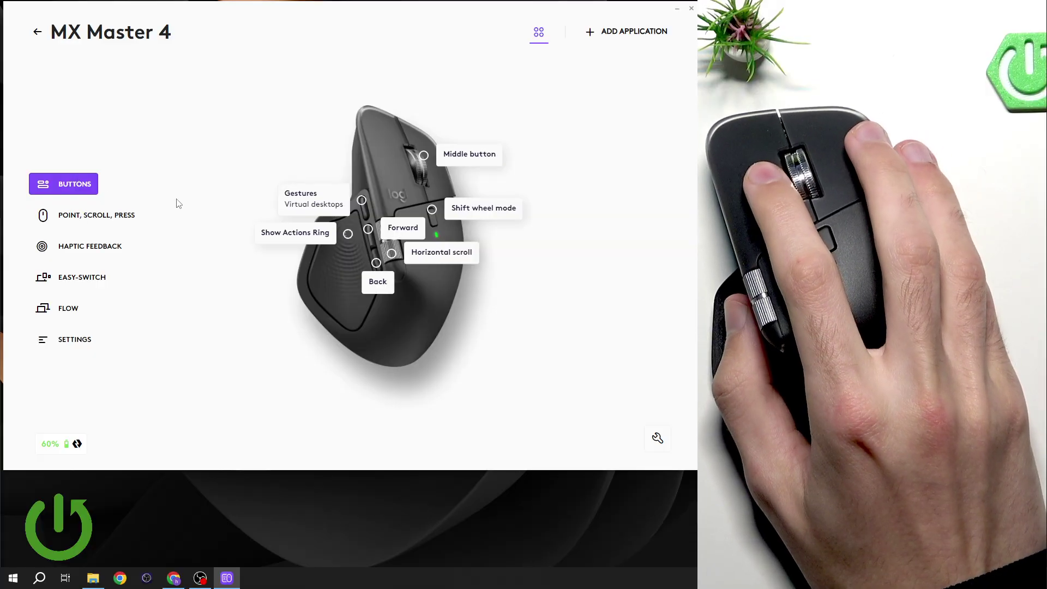
{"action": "left_click", "coordinate": [308, 199]}
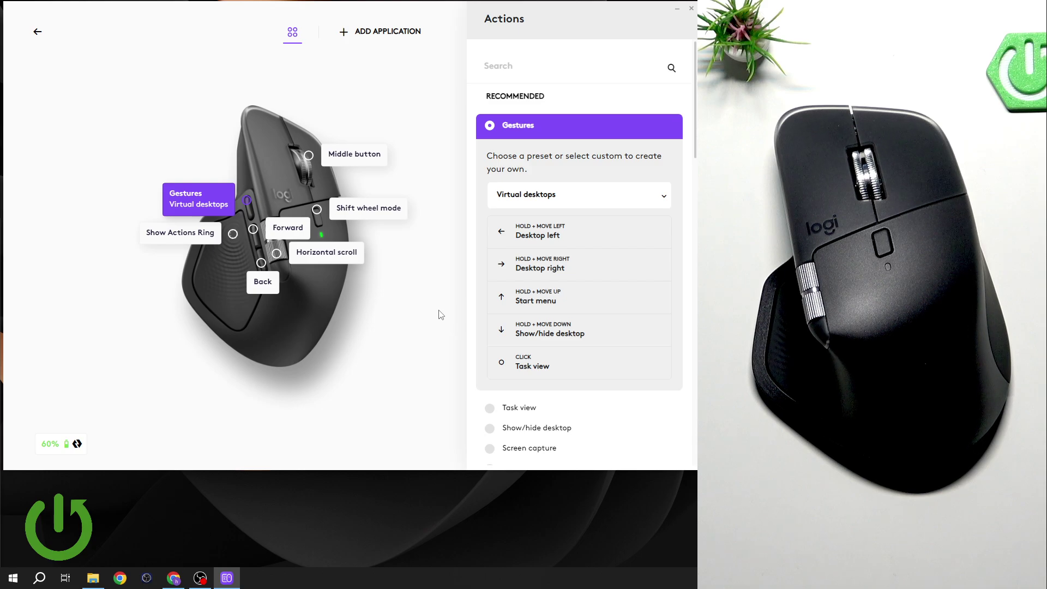
Open the Show Actions Ring button's options to read the Actions Ring description
{"action": "left_click", "coordinate": [171, 234]}
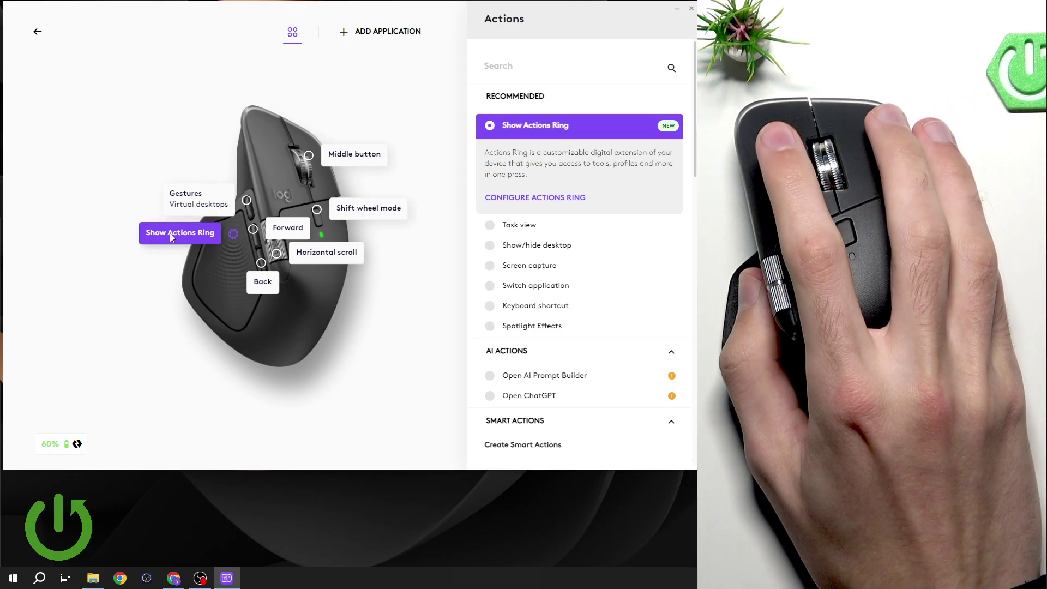